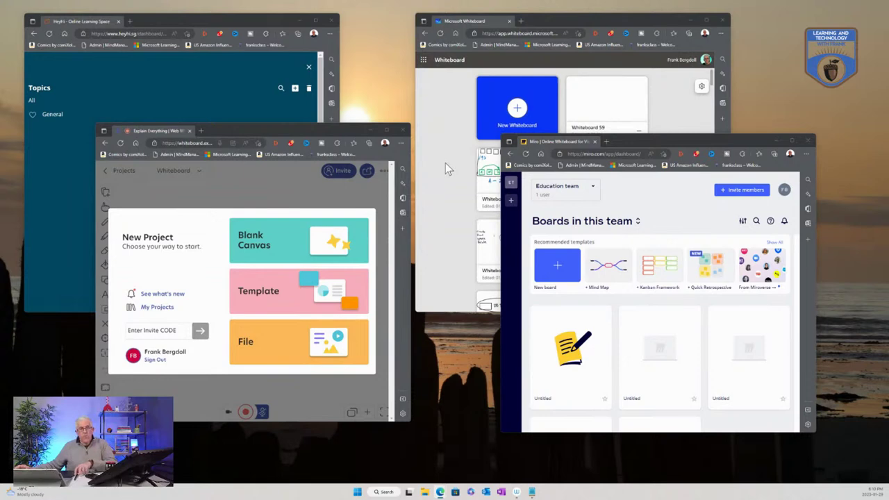
- Create a new board in the Microsoft Whiteboard window and maximize that window
{"action": "left_click", "coordinate": [546, 19]}
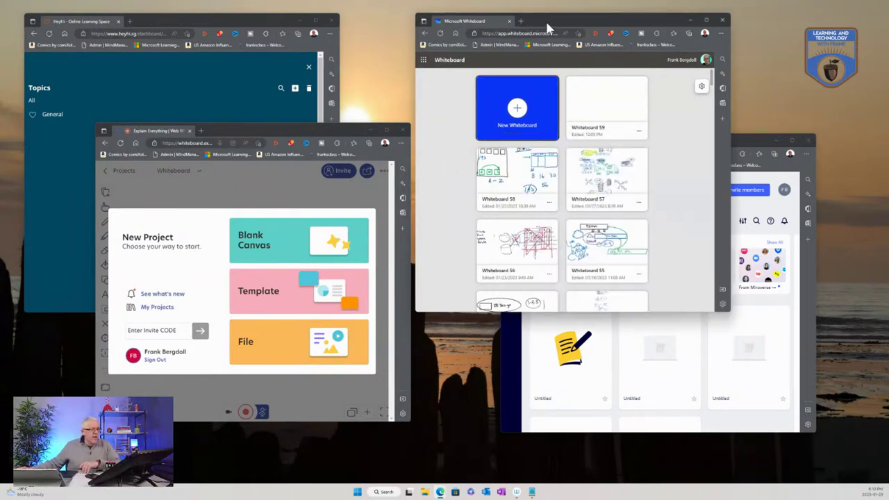
{"action": "left_click", "coordinate": [517, 111]}
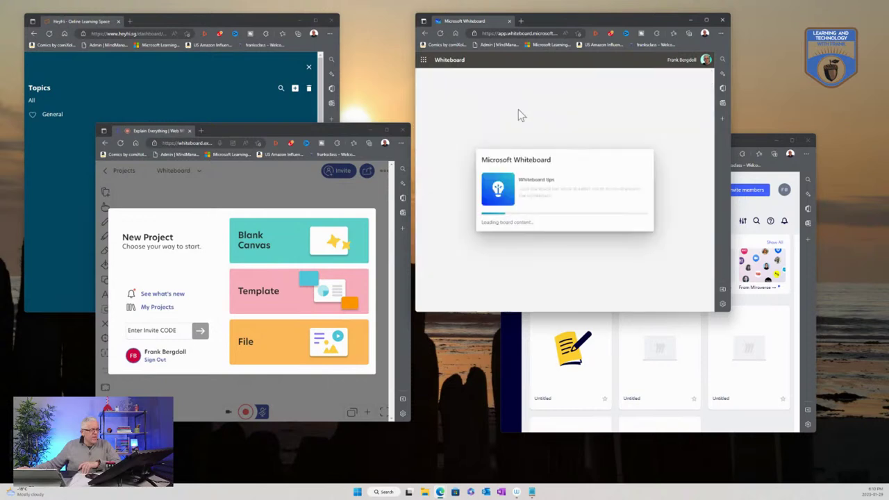
{"action": "left_click", "coordinate": [708, 23]}
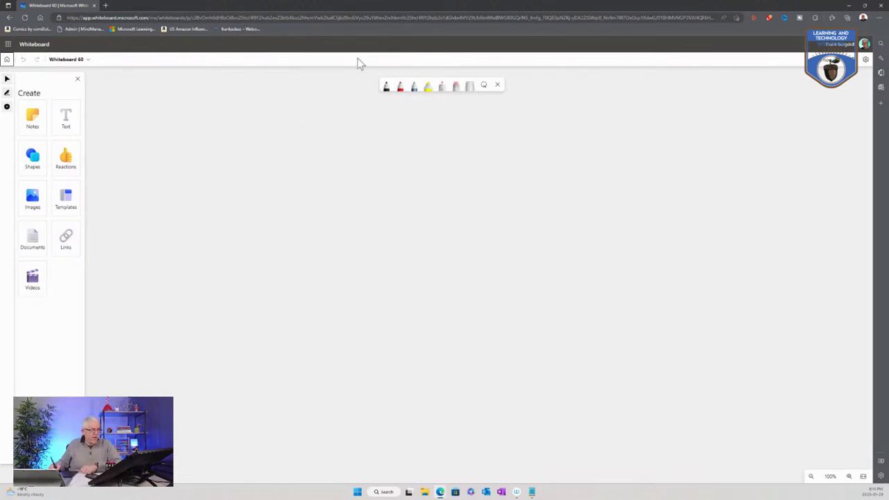
- Sketch a black rectangular classroom board with a squiggle, triangle, dash and circle inside, plus a stick-figure teacher beside it
{"action": "left_click", "coordinate": [385, 89]}
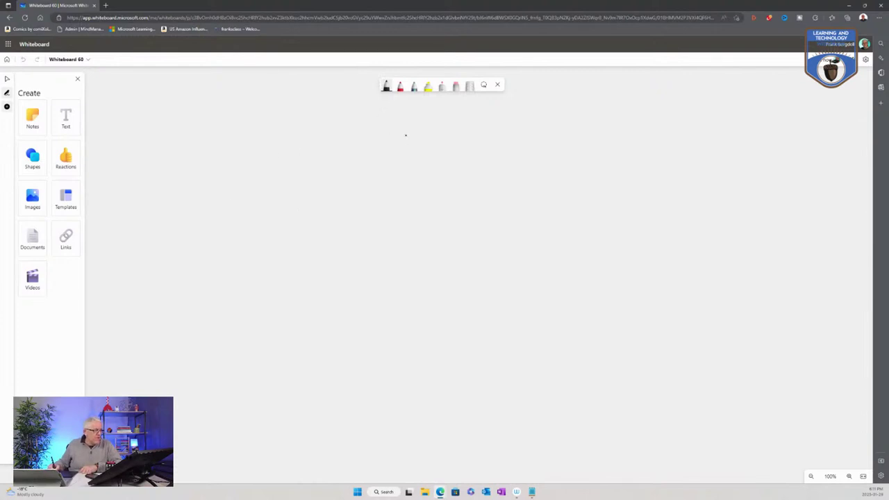
{"action": "mouse_move", "coordinate": [407, 127]}
{"action": "left_mouse_down"}
{"action": "mouse_move", "coordinate": [410, 166]}
{"action": "mouse_move", "coordinate": [421, 181]}
{"action": "mouse_move", "coordinate": [504, 173]}
{"action": "mouse_move", "coordinate": [491, 113]}
{"action": "mouse_move", "coordinate": [400, 123]}
{"action": "left_mouse_up"}
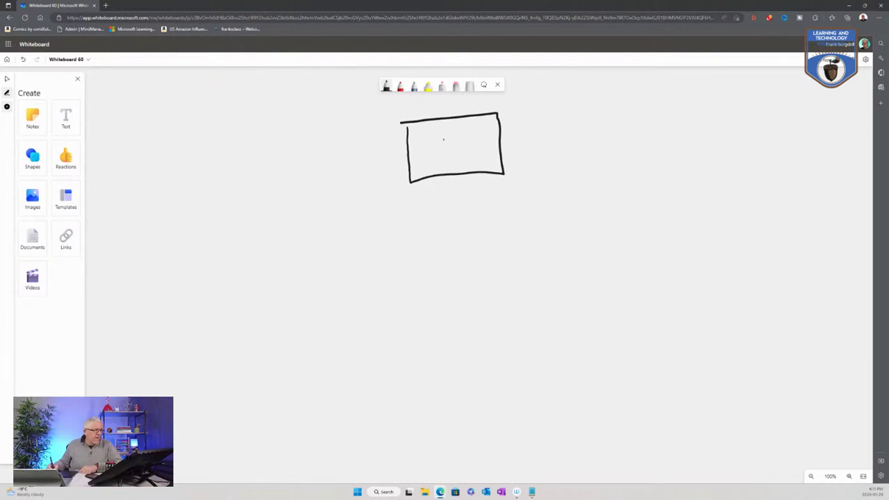
{"action": "mouse_move", "coordinate": [523, 156]}
{"action": "left_mouse_down"}
{"action": "mouse_move", "coordinate": [521, 195]}
{"action": "mouse_move", "coordinate": [540, 192]}
{"action": "mouse_move", "coordinate": [539, 168]}
{"action": "left_mouse_up"}
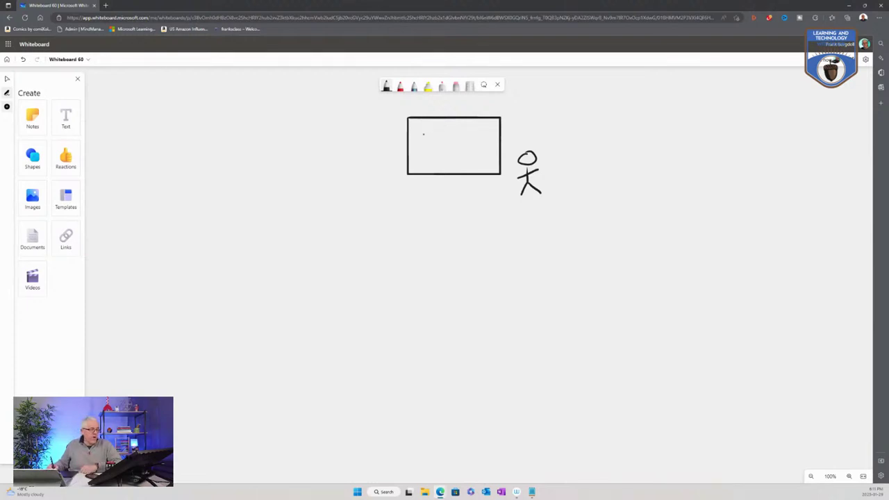
{"action": "mouse_move", "coordinate": [426, 133]}
{"action": "left_mouse_down"}
{"action": "mouse_move", "coordinate": [442, 129]}
{"action": "mouse_move", "coordinate": [437, 151]}
{"action": "mouse_move", "coordinate": [462, 153]}
{"action": "mouse_move", "coordinate": [466, 144]}
{"action": "left_mouse_up"}
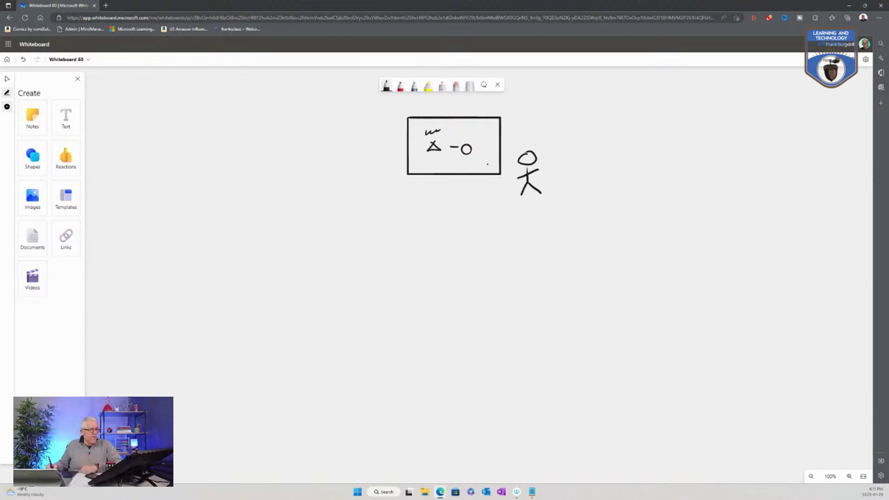
- Recolor the red pen to purple and draw a curly brace beside the teacher with an arrow leading to a small screen
{"action": "left_click", "coordinate": [402, 90]}
{"action": "left_click", "coordinate": [403, 91]}
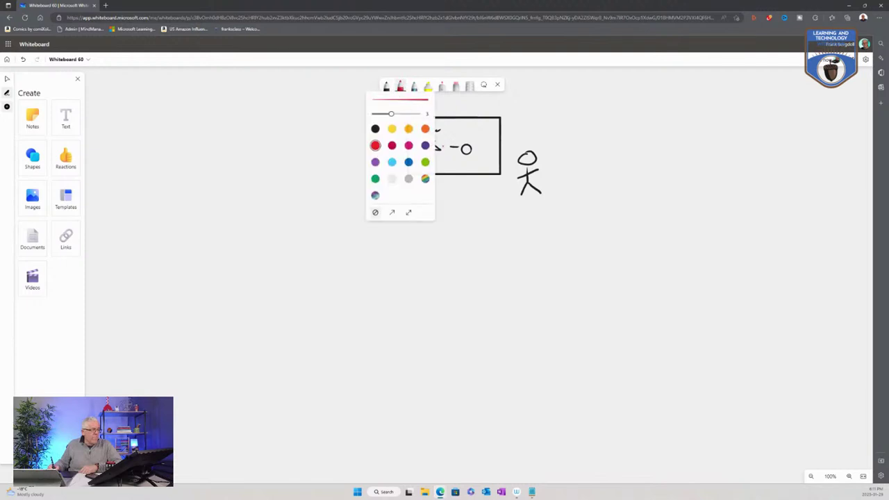
{"action": "left_click", "coordinate": [425, 145]}
{"action": "mouse_move", "coordinate": [577, 115]}
{"action": "left_mouse_down"}
{"action": "mouse_move", "coordinate": [584, 169]}
{"action": "mouse_move", "coordinate": [577, 179]}
{"action": "left_mouse_up"}
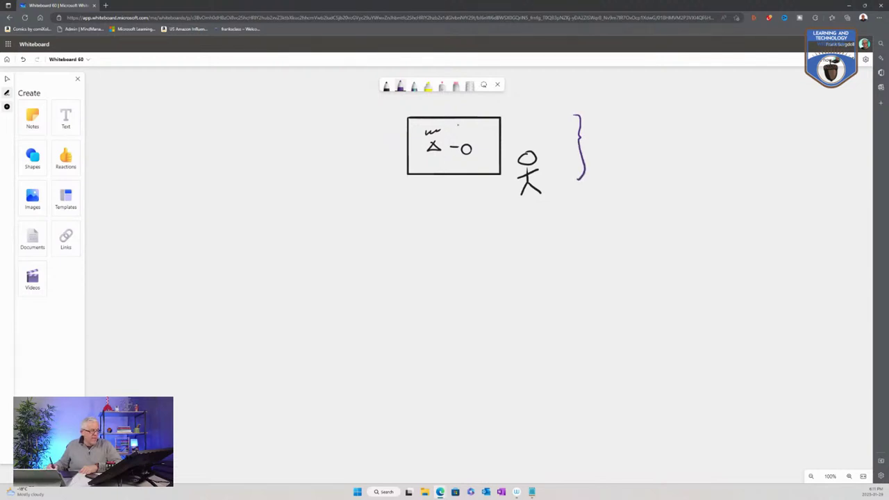
{"action": "mouse_move", "coordinate": [596, 139]}
{"action": "left_mouse_down"}
{"action": "mouse_move", "coordinate": [653, 116]}
{"action": "mouse_move", "coordinate": [648, 122]}
{"action": "mouse_move", "coordinate": [672, 115]}
{"action": "mouse_move", "coordinate": [694, 126]}
{"action": "mouse_move", "coordinate": [698, 107]}
{"action": "mouse_move", "coordinate": [671, 106]}
{"action": "left_mouse_up"}
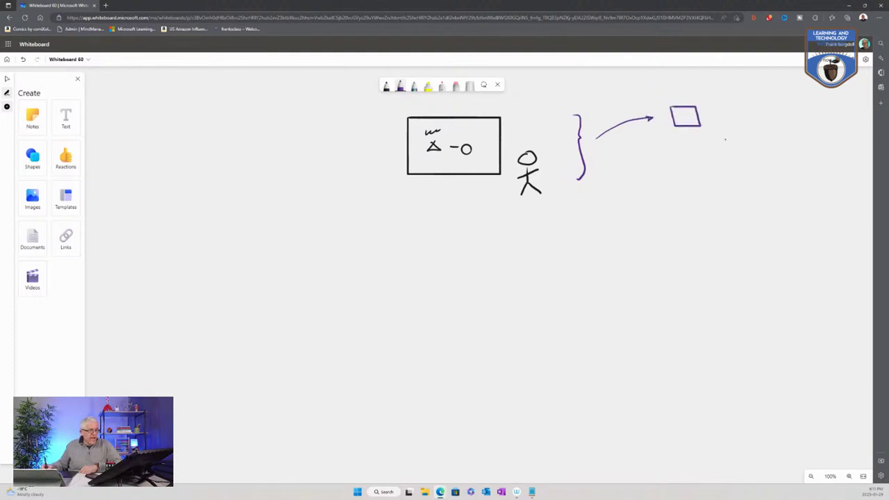
- Draw three purple stick figures with small screens near the remote screen, and enclose the whole group in a black circle
{"action": "mouse_move", "coordinate": [717, 143]}
{"action": "left_mouse_down"}
{"action": "mouse_move", "coordinate": [715, 161]}
{"action": "mouse_move", "coordinate": [726, 160]}
{"action": "left_mouse_up"}
{"action": "mouse_move", "coordinate": [677, 147]}
{"action": "left_mouse_down"}
{"action": "mouse_move", "coordinate": [679, 162]}
{"action": "mouse_move", "coordinate": [685, 159]}
{"action": "mouse_move", "coordinate": [677, 170]}
{"action": "mouse_move", "coordinate": [685, 169]}
{"action": "left_mouse_up"}
{"action": "mouse_move", "coordinate": [752, 143]}
{"action": "left_mouse_down"}
{"action": "mouse_move", "coordinate": [745, 147]}
{"action": "mouse_move", "coordinate": [757, 153]}
{"action": "mouse_move", "coordinate": [741, 125]}
{"action": "mouse_move", "coordinate": [672, 147]}
{"action": "mouse_move", "coordinate": [685, 148]}
{"action": "left_mouse_up"}
{"action": "mouse_move", "coordinate": [687, 147]}
{"action": "left_mouse_down"}
{"action": "mouse_move", "coordinate": [687, 138]}
{"action": "mouse_move", "coordinate": [673, 136]}
{"action": "left_mouse_up"}
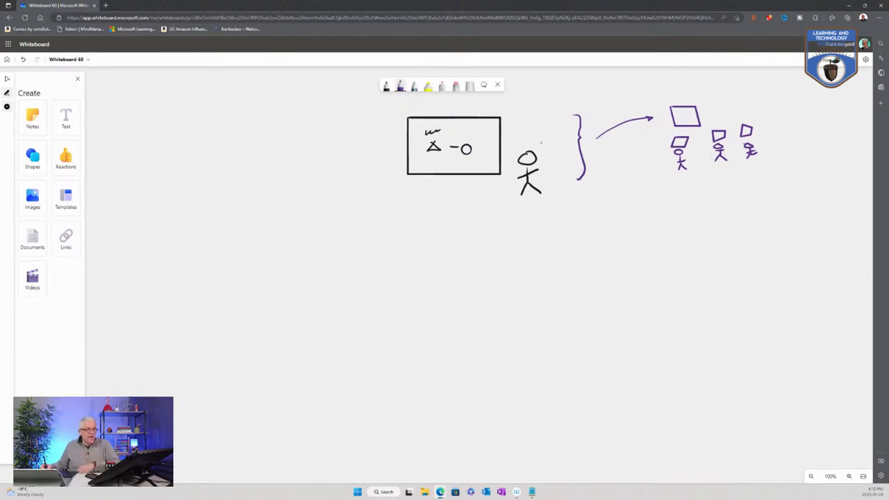
{"action": "left_click", "coordinate": [386, 86]}
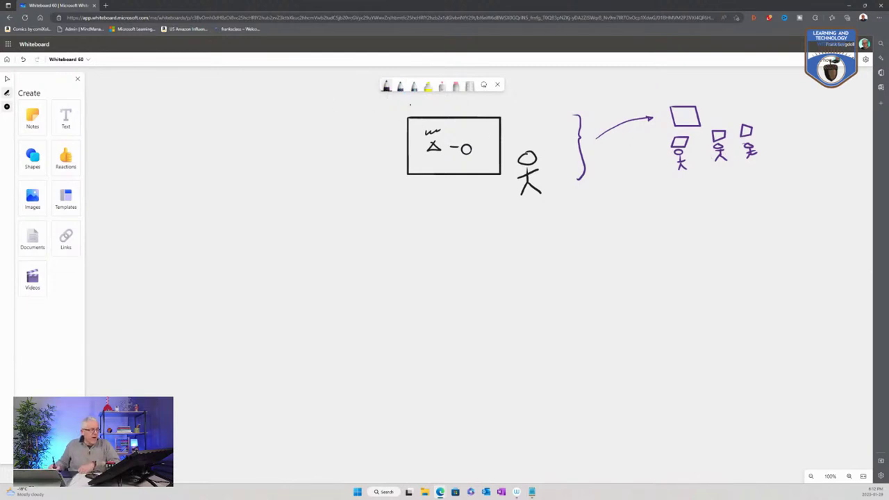
{"action": "mouse_move", "coordinate": [712, 87]}
{"action": "left_mouse_down"}
{"action": "mouse_move", "coordinate": [682, 97]}
{"action": "mouse_move", "coordinate": [658, 130]}
{"action": "mouse_move", "coordinate": [691, 170]}
{"action": "mouse_move", "coordinate": [740, 168]}
{"action": "mouse_move", "coordinate": [762, 143]}
{"action": "mouse_move", "coordinate": [747, 106]}
{"action": "mouse_move", "coordinate": [705, 88]}
{"action": "left_mouse_up"}
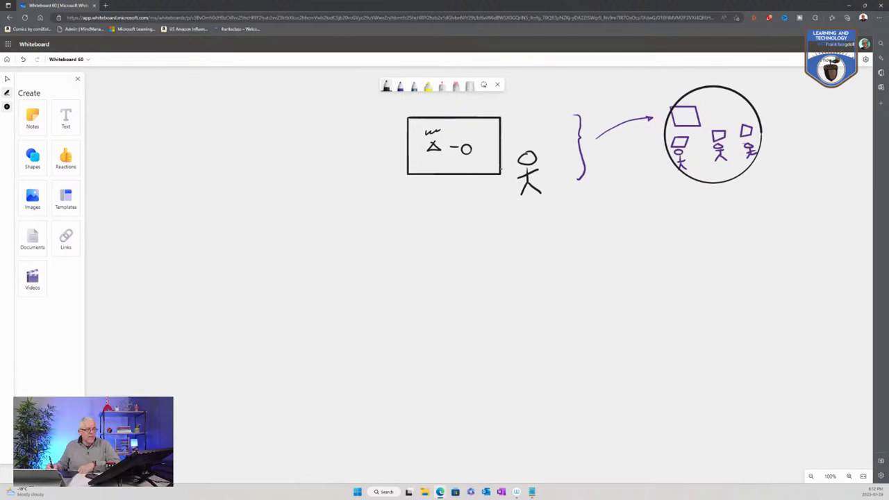
- Set the third pen to green and draw a double-headed arrow between the two groups, handwriting HYBRID beneath it
{"action": "left_click", "coordinate": [414, 88]}
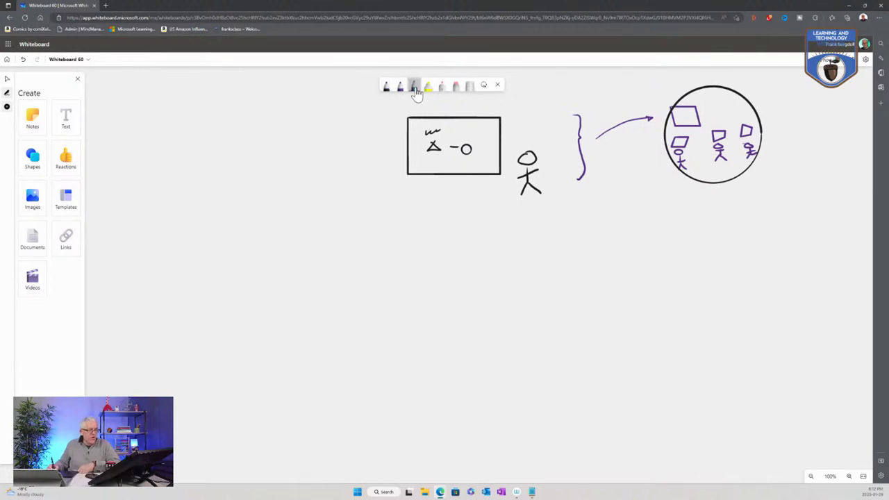
{"action": "left_click", "coordinate": [414, 88]}
{"action": "left_click", "coordinate": [389, 178]}
{"action": "left_click", "coordinate": [555, 90]}
{"action": "left_click_drag", "start_coordinate": [550, 94], "coordinate": [623, 91]}
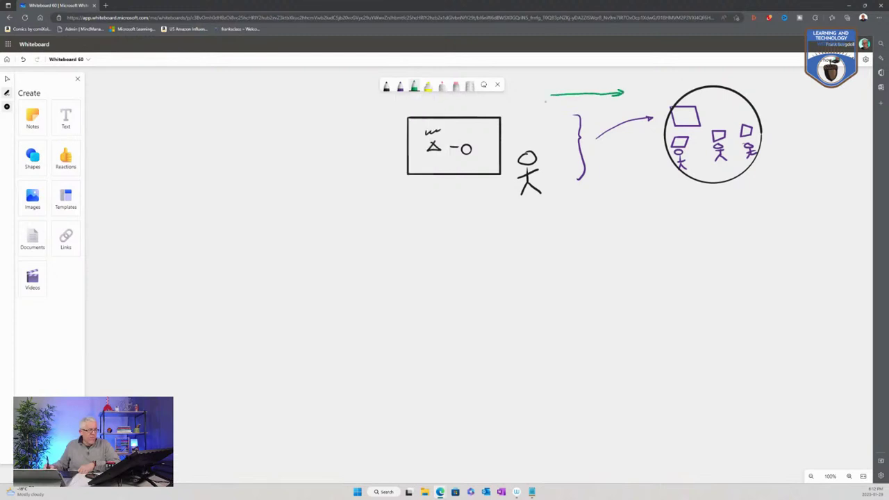
{"action": "mouse_move", "coordinate": [553, 93]}
{"action": "left_mouse_down"}
{"action": "mouse_move", "coordinate": [542, 97]}
{"action": "mouse_move", "coordinate": [595, 115]}
{"action": "left_mouse_up"}
{"action": "left_click_drag", "start_coordinate": [603, 103], "coordinate": [612, 112]}
{"action": "left_click_drag", "start_coordinate": [612, 104], "coordinate": [630, 110]}
{"action": "left_click_drag", "start_coordinate": [629, 100], "coordinate": [630, 113]}
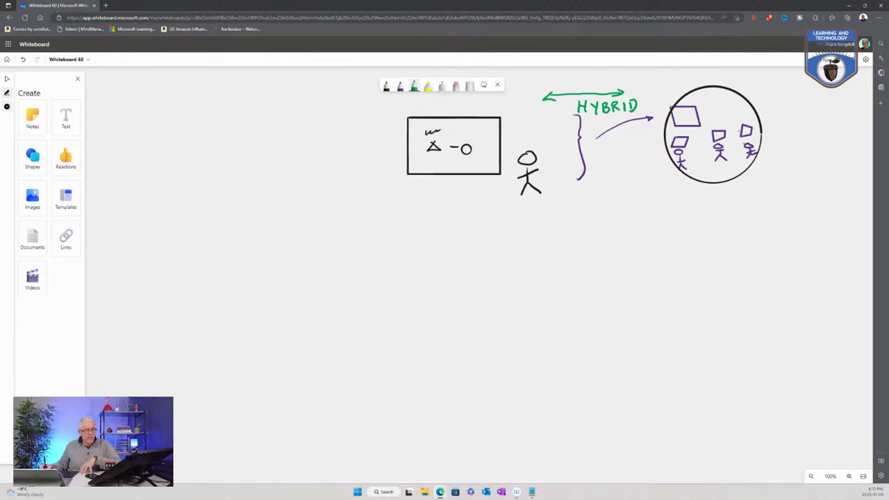
- Draw a black laptop with a short wavy line beside the classroom board, and circle the board's contents
{"action": "left_click", "coordinate": [386, 86]}
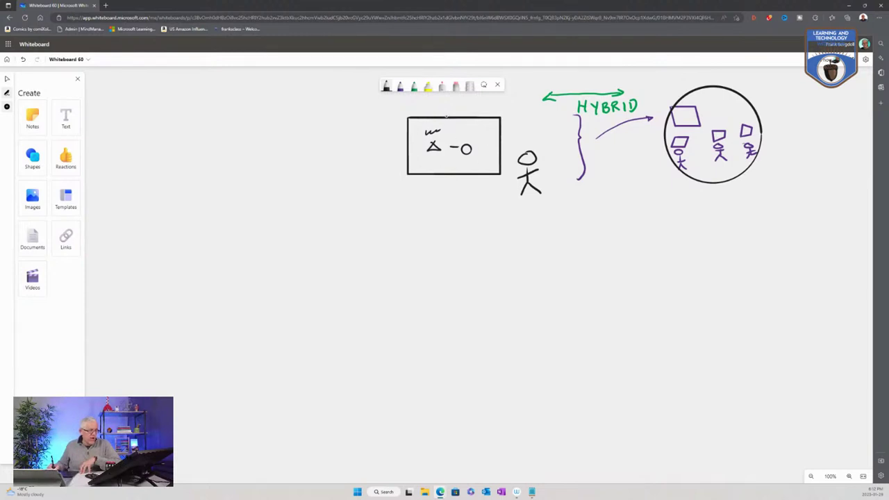
{"action": "mouse_move", "coordinate": [330, 160]}
{"action": "left_mouse_down"}
{"action": "mouse_move", "coordinate": [333, 173]}
{"action": "mouse_move", "coordinate": [359, 173]}
{"action": "mouse_move", "coordinate": [331, 162]}
{"action": "mouse_move", "coordinate": [340, 182]}
{"action": "mouse_move", "coordinate": [359, 179]}
{"action": "mouse_move", "coordinate": [339, 165]}
{"action": "left_mouse_up"}
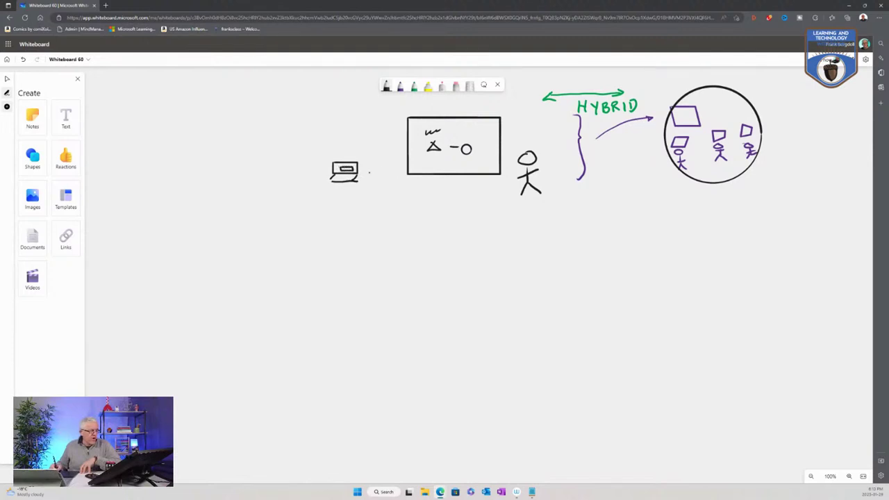
{"action": "left_click_drag", "start_coordinate": [363, 179], "coordinate": [382, 181]}
{"action": "left_click_drag", "start_coordinate": [450, 119], "coordinate": [431, 121]}
{"action": "mouse_move", "coordinate": [411, 150]}
{"action": "left_mouse_down"}
{"action": "mouse_move", "coordinate": [438, 173]}
{"action": "mouse_move", "coordinate": [498, 155]}
{"action": "mouse_move", "coordinate": [480, 118]}
{"action": "mouse_move", "coordinate": [451, 115]}
{"action": "left_mouse_up"}
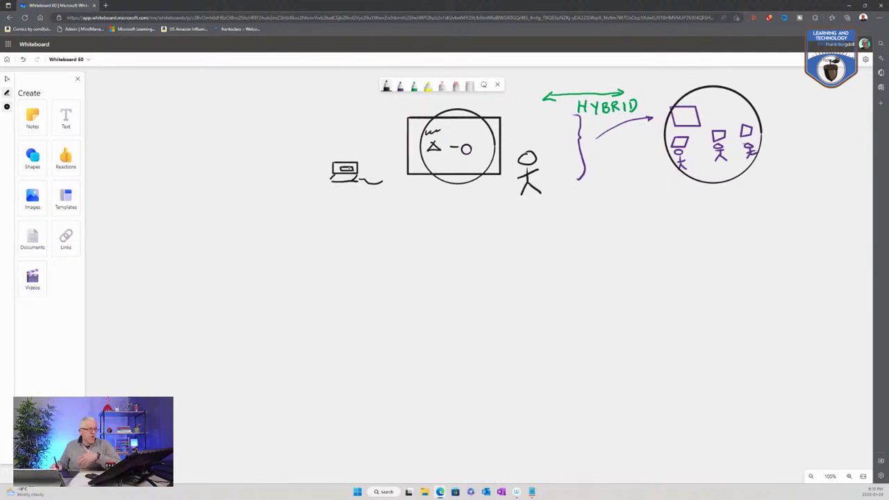
- Add a triangle and a circle around the laptop, and draw the same two shapes on the classroom board
{"action": "left_click_drag", "start_coordinate": [354, 148], "coordinate": [354, 150]}
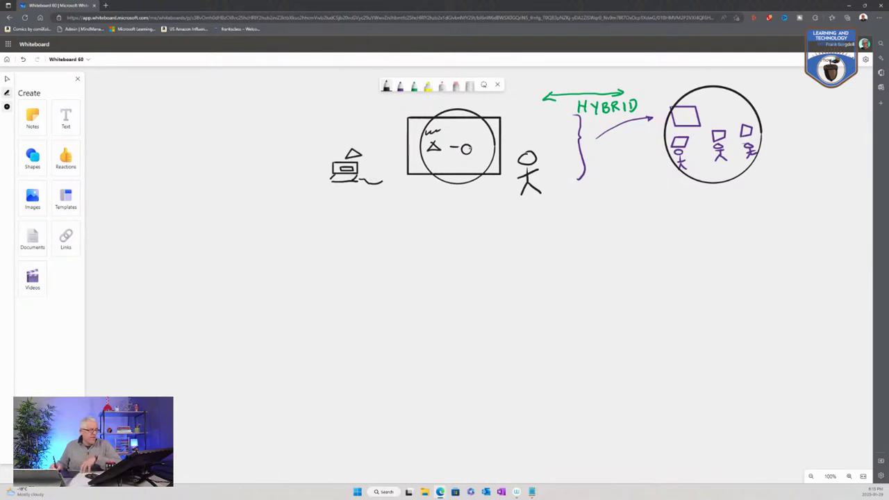
{"action": "mouse_move", "coordinate": [463, 162]}
{"action": "left_mouse_down"}
{"action": "mouse_move", "coordinate": [456, 172]}
{"action": "mouse_move", "coordinate": [462, 164]}
{"action": "left_mouse_up"}
{"action": "mouse_move", "coordinate": [377, 165]}
{"action": "left_mouse_down"}
{"action": "mouse_move", "coordinate": [361, 168]}
{"action": "mouse_move", "coordinate": [375, 162]}
{"action": "left_mouse_up"}
{"action": "left_click_drag", "start_coordinate": [451, 158], "coordinate": [452, 159]}
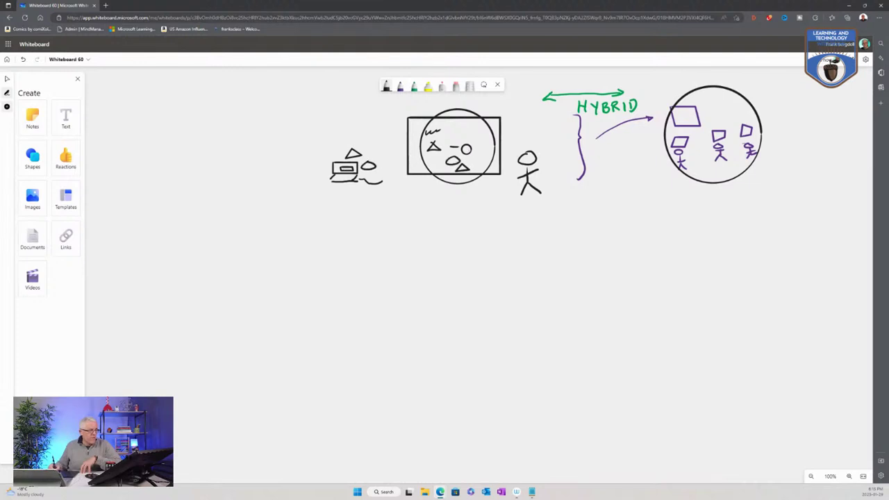
- Draw student desks below the board as a row of four rectangles and a second row of three
{"action": "mouse_move", "coordinate": [354, 242]}
{"action": "left_mouse_down"}
{"action": "mouse_move", "coordinate": [381, 254]}
{"action": "mouse_move", "coordinate": [354, 241]}
{"action": "left_mouse_up"}
{"action": "mouse_move", "coordinate": [417, 240]}
{"action": "left_mouse_down"}
{"action": "mouse_move", "coordinate": [418, 252]}
{"action": "mouse_move", "coordinate": [447, 251]}
{"action": "mouse_move", "coordinate": [436, 235]}
{"action": "mouse_move", "coordinate": [420, 236]}
{"action": "left_mouse_up"}
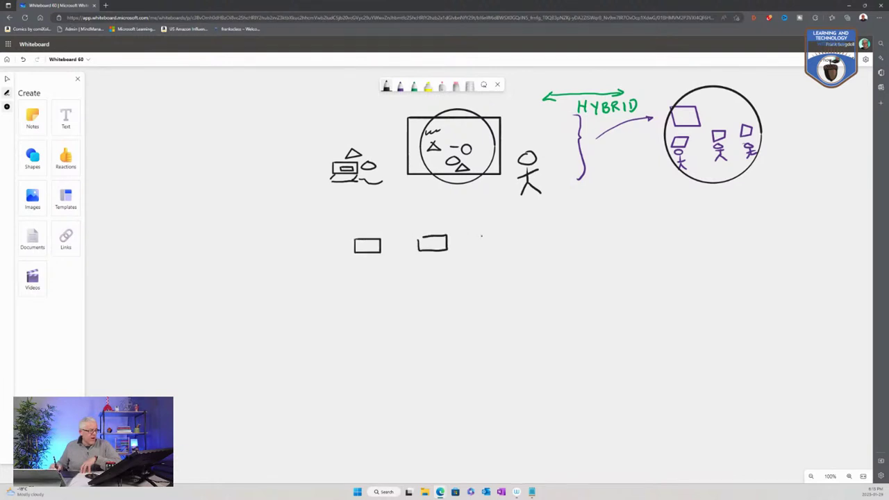
{"action": "mouse_move", "coordinate": [479, 236]}
{"action": "left_mouse_down"}
{"action": "mouse_move", "coordinate": [494, 250]}
{"action": "mouse_move", "coordinate": [511, 236]}
{"action": "mouse_move", "coordinate": [481, 235]}
{"action": "left_mouse_up"}
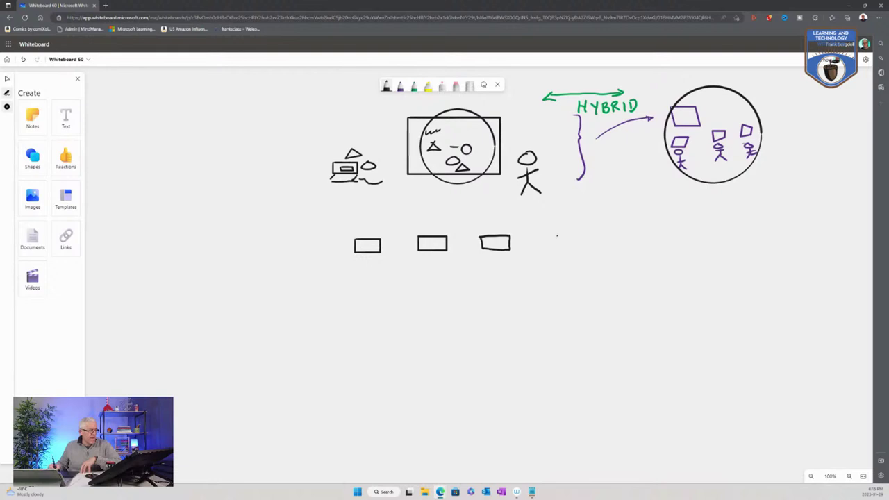
{"action": "mouse_move", "coordinate": [548, 234]}
{"action": "left_mouse_down"}
{"action": "mouse_move", "coordinate": [565, 250]}
{"action": "mouse_move", "coordinate": [579, 235]}
{"action": "mouse_move", "coordinate": [550, 235]}
{"action": "left_mouse_up"}
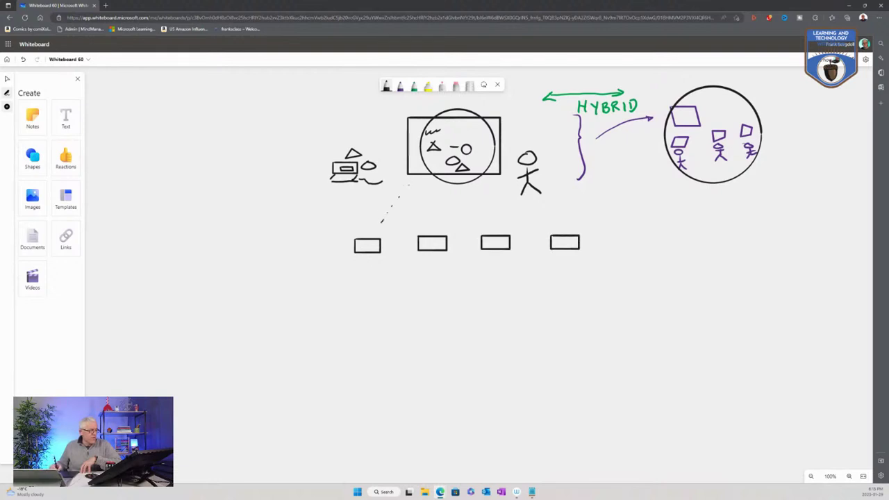
{"action": "mouse_move", "coordinate": [357, 338]}
{"action": "left_mouse_down"}
{"action": "mouse_move", "coordinate": [391, 352]}
{"action": "mouse_move", "coordinate": [357, 337]}
{"action": "left_mouse_up"}
{"action": "mouse_move", "coordinate": [427, 336]}
{"action": "left_mouse_down"}
{"action": "mouse_move", "coordinate": [453, 350]}
{"action": "mouse_move", "coordinate": [426, 333]}
{"action": "left_mouse_up"}
{"action": "mouse_move", "coordinate": [488, 335]}
{"action": "left_mouse_down"}
{"action": "mouse_move", "coordinate": [489, 346]}
{"action": "mouse_move", "coordinate": [518, 333]}
{"action": "mouse_move", "coordinate": [488, 333]}
{"action": "left_mouse_up"}
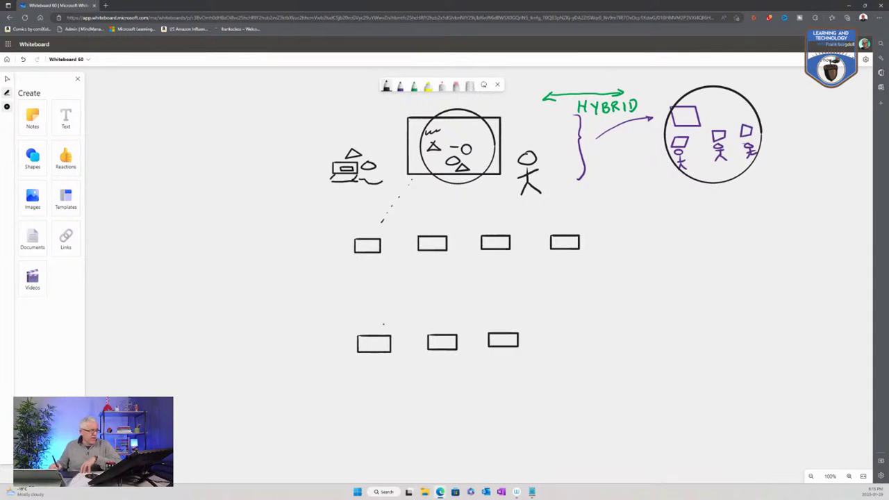
- Draw a dashed sight line from the back-row desk toward the board, and short marks above the four front desks
{"action": "left_click_drag", "start_coordinate": [394, 262], "coordinate": [393, 270]}
{"action": "left_click_drag", "start_coordinate": [400, 240], "coordinate": [396, 250]}
{"action": "mouse_move", "coordinate": [407, 226]}
{"action": "left_mouse_down"}
{"action": "mouse_move", "coordinate": [404, 234]}
{"action": "mouse_move", "coordinate": [376, 228]}
{"action": "left_mouse_up"}
{"action": "left_click_drag", "start_coordinate": [429, 221], "coordinate": [436, 220]}
{"action": "left_click_drag", "start_coordinate": [499, 218], "coordinate": [560, 216]}
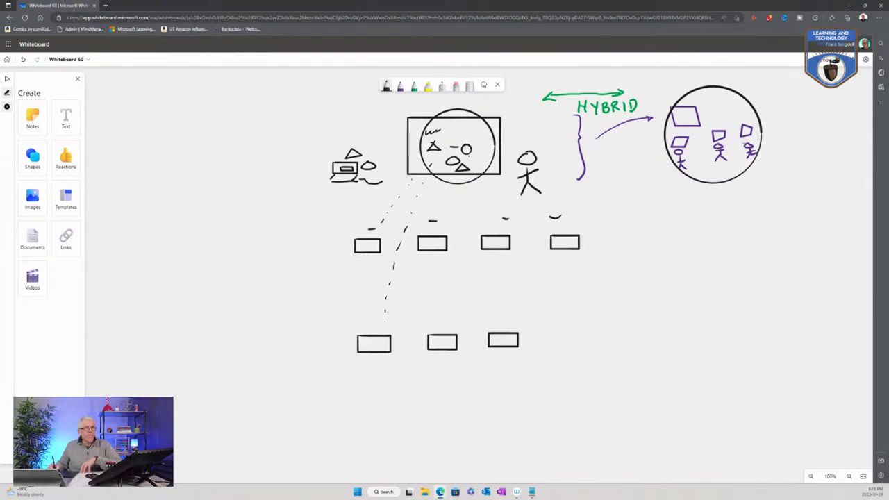
- Circle the laptop group, add curved connectors toward the first two front desks, and draw a small device on each front desk
{"action": "mouse_move", "coordinate": [340, 141]}
{"action": "left_mouse_down"}
{"action": "mouse_move", "coordinate": [321, 175]}
{"action": "mouse_move", "coordinate": [378, 197]}
{"action": "mouse_move", "coordinate": [366, 148]}
{"action": "mouse_move", "coordinate": [342, 143]}
{"action": "left_mouse_up"}
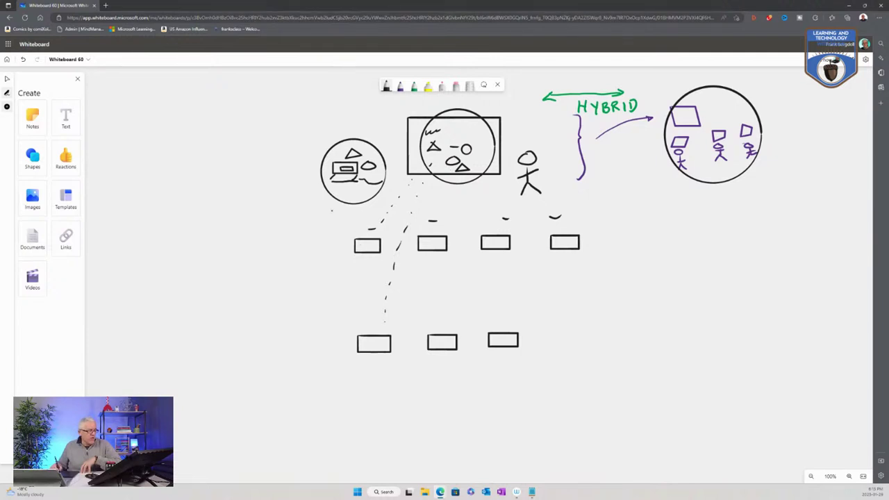
{"action": "left_click_drag", "start_coordinate": [340, 203], "coordinate": [367, 229]}
{"action": "left_click_drag", "start_coordinate": [408, 194], "coordinate": [425, 219]}
{"action": "mouse_move", "coordinate": [359, 241]}
{"action": "left_mouse_down"}
{"action": "mouse_move", "coordinate": [379, 251]}
{"action": "mouse_move", "coordinate": [375, 239]}
{"action": "mouse_move", "coordinate": [360, 241]}
{"action": "left_mouse_up"}
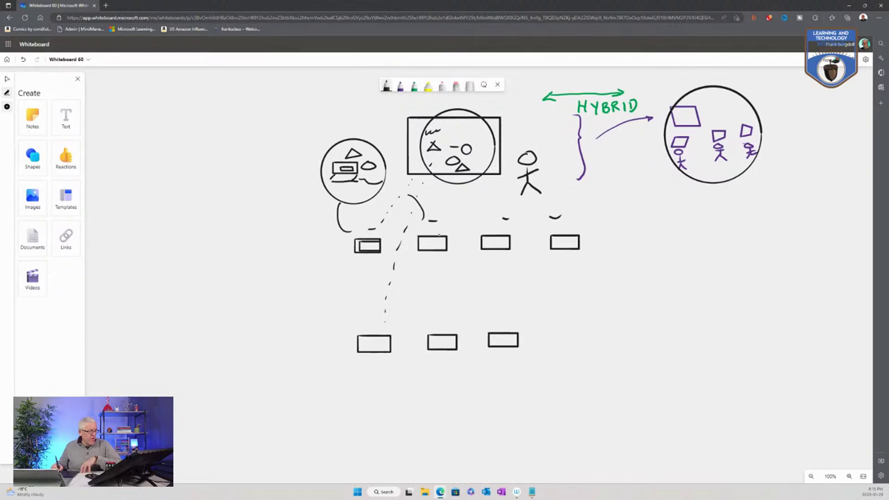
{"action": "mouse_move", "coordinate": [425, 245]}
{"action": "left_mouse_down"}
{"action": "mouse_move", "coordinate": [441, 247]}
{"action": "mouse_move", "coordinate": [425, 244]}
{"action": "left_mouse_up"}
{"action": "mouse_move", "coordinate": [492, 247]}
{"action": "left_mouse_down"}
{"action": "mouse_move", "coordinate": [507, 243]}
{"action": "mouse_move", "coordinate": [492, 239]}
{"action": "left_mouse_up"}
{"action": "mouse_move", "coordinate": [561, 242]}
{"action": "left_mouse_down"}
{"action": "mouse_move", "coordinate": [574, 249]}
{"action": "mouse_move", "coordinate": [561, 240]}
{"action": "left_mouse_up"}
- Draw a green rectangle below the remote group and place a smaller black rectangle inside it
{"action": "left_click", "coordinate": [415, 87]}
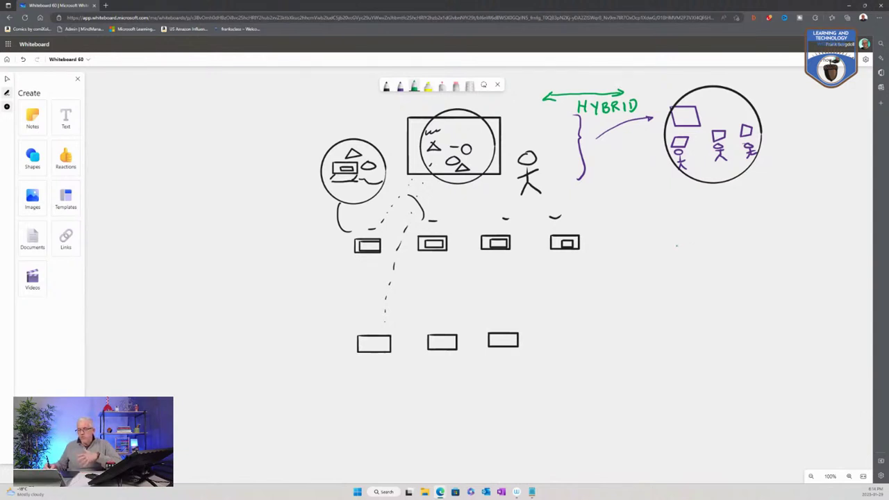
{"action": "mouse_move", "coordinate": [698, 239]}
{"action": "left_mouse_down"}
{"action": "mouse_move", "coordinate": [698, 264]}
{"action": "mouse_move", "coordinate": [728, 265]}
{"action": "mouse_move", "coordinate": [734, 238]}
{"action": "mouse_move", "coordinate": [698, 240]}
{"action": "left_mouse_up"}
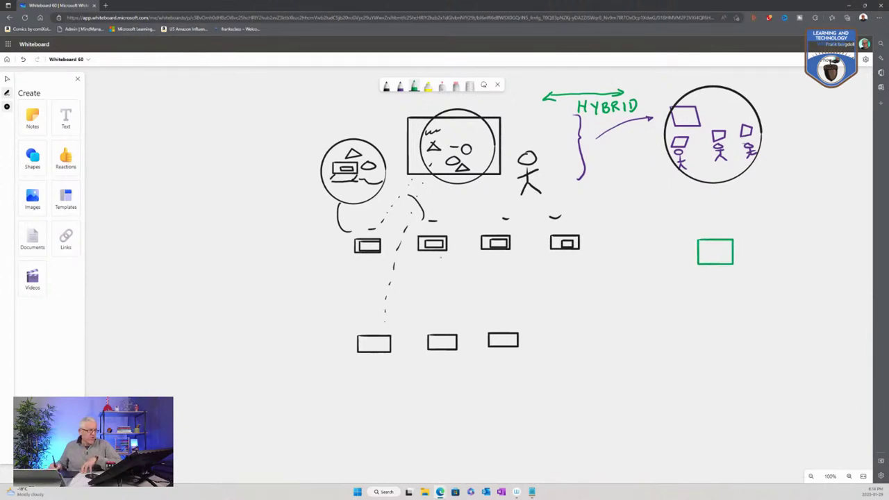
{"action": "left_click", "coordinate": [387, 86]}
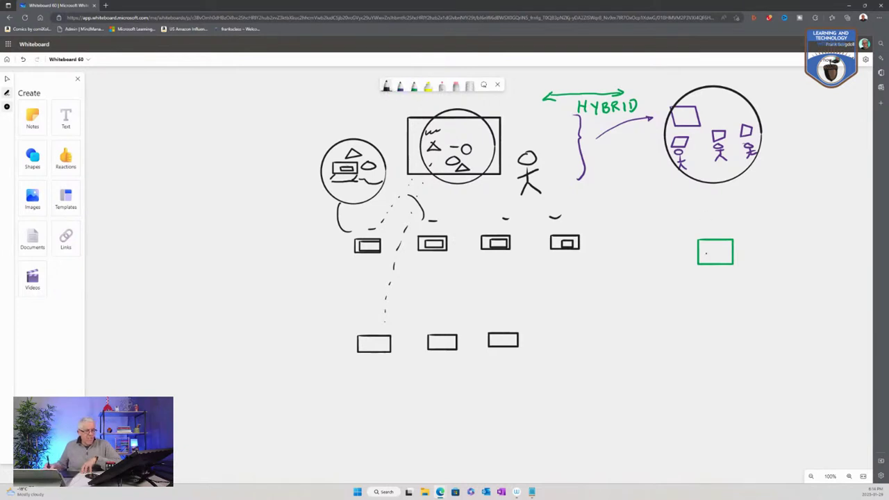
{"action": "mouse_move", "coordinate": [703, 248]}
{"action": "left_mouse_down"}
{"action": "mouse_move", "coordinate": [715, 260]}
{"action": "mouse_move", "coordinate": [733, 252]}
{"action": "mouse_move", "coordinate": [722, 244]}
{"action": "mouse_move", "coordinate": [706, 254]}
{"action": "left_mouse_up"}
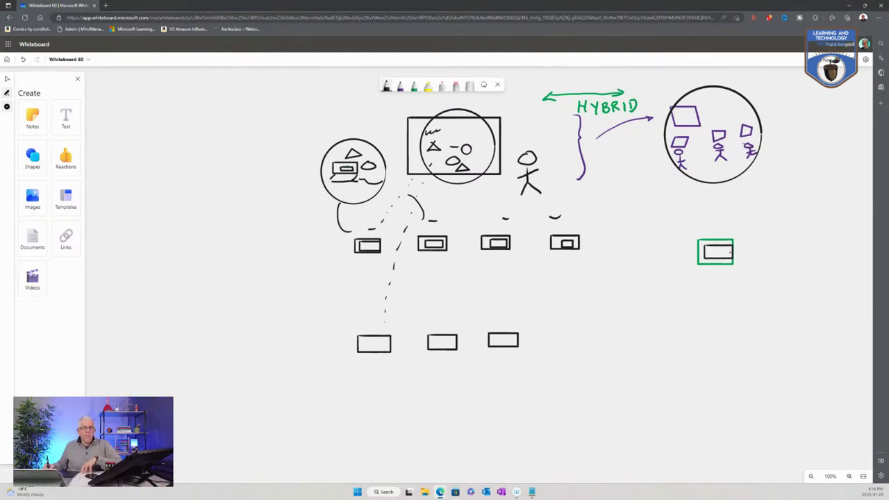
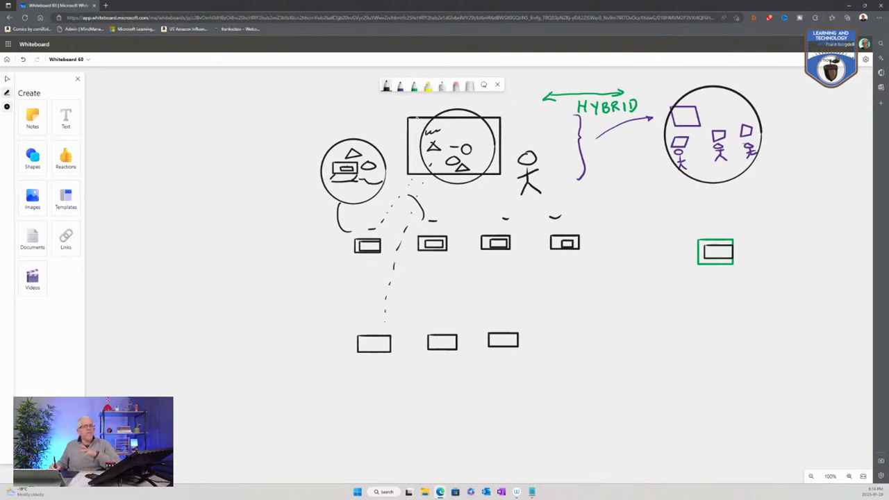
- Change the green pen to red and draw three small triangles around the teaching area, with short lines beside the board and teacher
{"action": "left_click", "coordinate": [401, 90]}
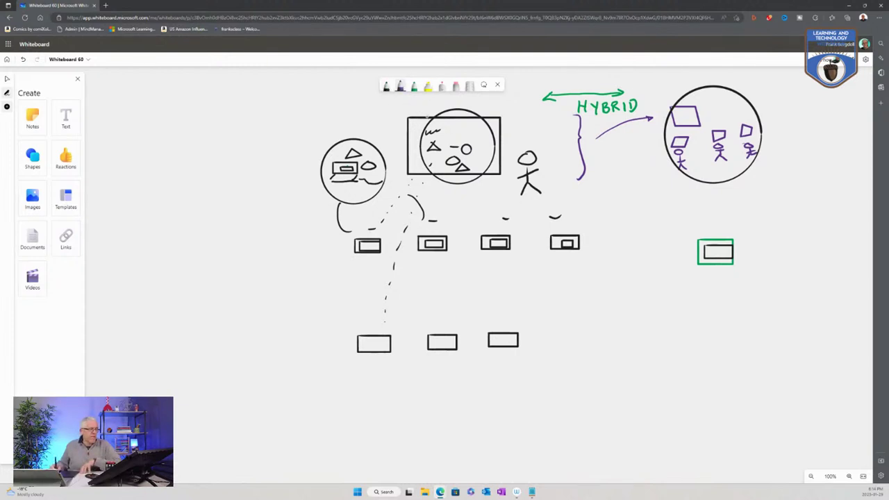
{"action": "left_click", "coordinate": [412, 91]}
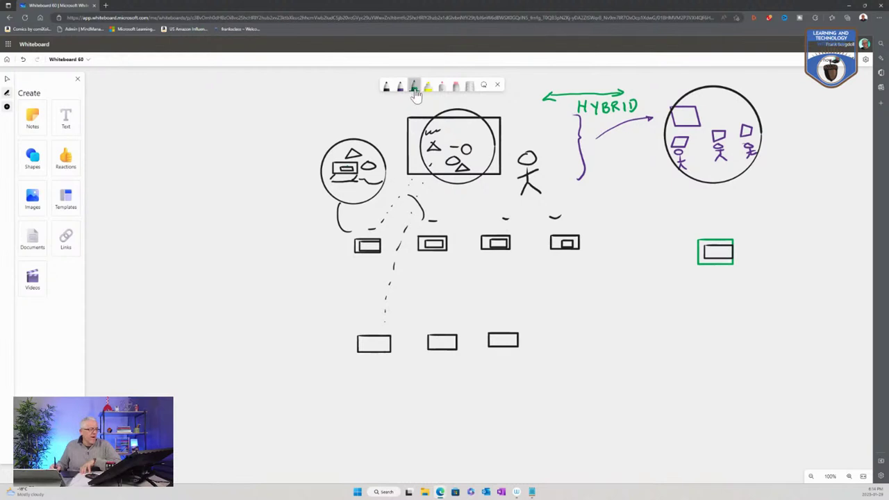
{"action": "left_click", "coordinate": [414, 89]}
{"action": "left_click", "coordinate": [389, 145]}
{"action": "left_click", "coordinate": [358, 216]}
{"action": "mouse_move", "coordinate": [354, 213]}
{"action": "left_mouse_down"}
{"action": "mouse_move", "coordinate": [367, 219]}
{"action": "mouse_move", "coordinate": [355, 223]}
{"action": "left_mouse_up"}
{"action": "mouse_move", "coordinate": [469, 218]}
{"action": "left_mouse_down"}
{"action": "mouse_move", "coordinate": [475, 209]}
{"action": "mouse_move", "coordinate": [482, 218]}
{"action": "mouse_move", "coordinate": [470, 218]}
{"action": "left_mouse_up"}
{"action": "mouse_move", "coordinate": [608, 170]}
{"action": "left_mouse_down"}
{"action": "mouse_move", "coordinate": [619, 181]}
{"action": "mouse_move", "coordinate": [611, 171]}
{"action": "mouse_move", "coordinate": [551, 165]}
{"action": "left_mouse_up"}
{"action": "left_click_drag", "start_coordinate": [476, 189], "coordinate": [475, 197]}
{"action": "left_click_drag", "start_coordinate": [380, 200], "coordinate": [414, 179]}
- Circle the remote device in red, add three small rectangles beside it, and switch back to the black pen
{"action": "mouse_move", "coordinate": [703, 238]}
{"action": "left_mouse_down"}
{"action": "mouse_move", "coordinate": [731, 268]}
{"action": "mouse_move", "coordinate": [715, 232]}
{"action": "mouse_move", "coordinate": [702, 239]}
{"action": "left_mouse_up"}
{"action": "mouse_move", "coordinate": [746, 256]}
{"action": "left_mouse_down"}
{"action": "mouse_move", "coordinate": [757, 258]}
{"action": "mouse_move", "coordinate": [746, 264]}
{"action": "mouse_move", "coordinate": [790, 261]}
{"action": "mouse_move", "coordinate": [778, 257]}
{"action": "left_mouse_up"}
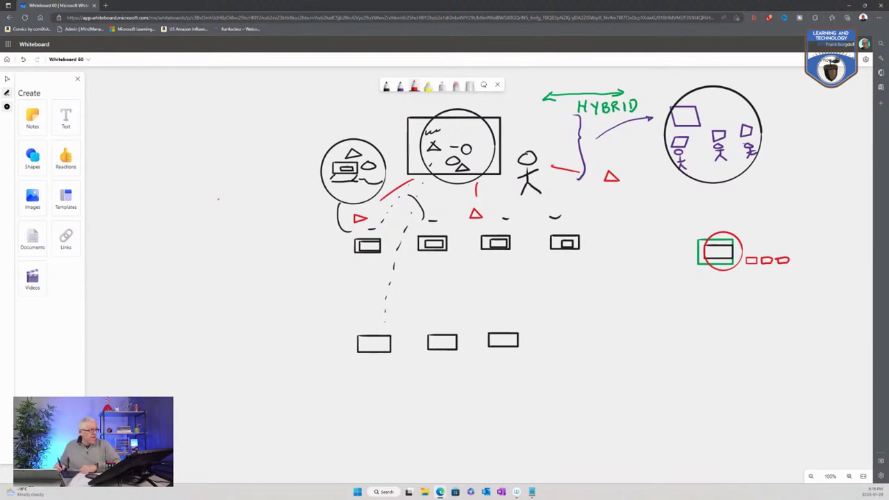
{"action": "left_click", "coordinate": [386, 86]}
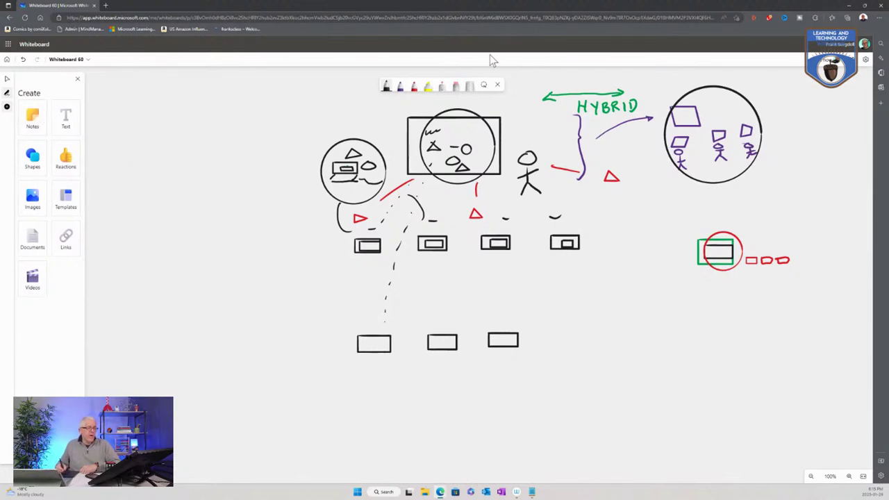
- Review the whiteboard settings and the available sticky note and note grid colours
{"action": "left_click", "coordinate": [865, 59]}
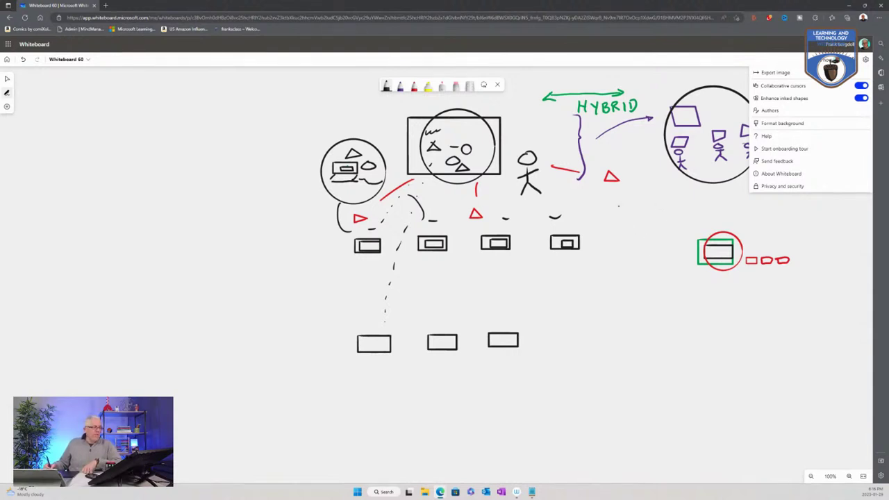
{"action": "left_click", "coordinate": [7, 106]}
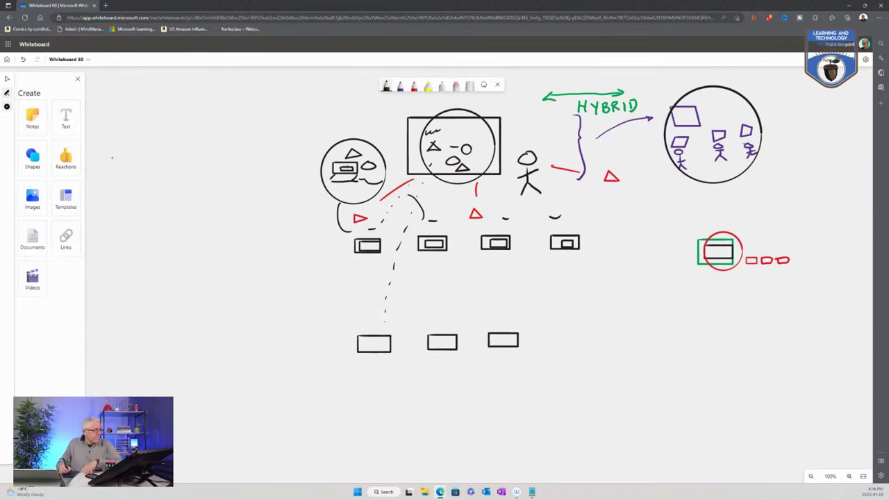
{"action": "left_click", "coordinate": [35, 119]}
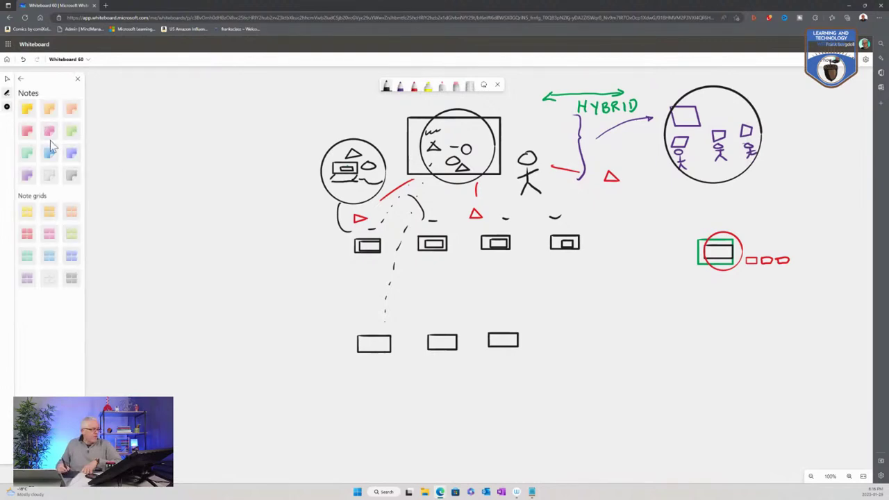
{"action": "left_click", "coordinate": [21, 79]}
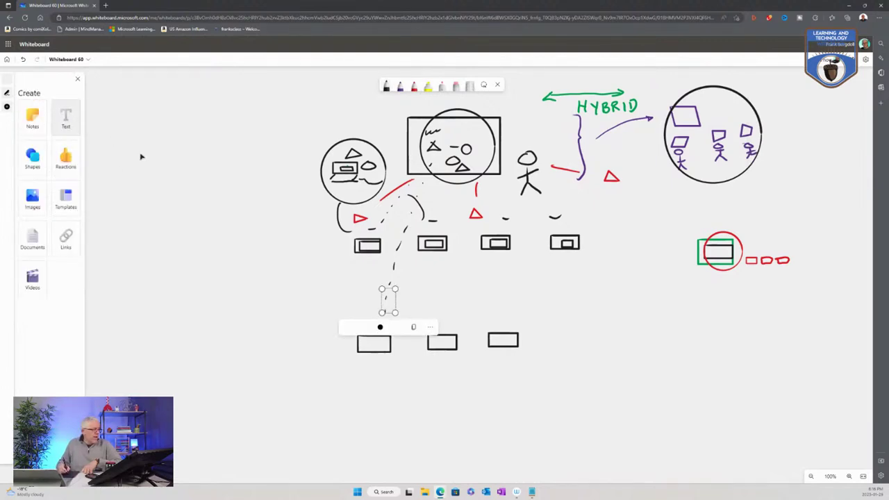
- Add a text box reading "World" and place it in the empty area left of the sight line, below the front desk row
{"action": "left_click_drag", "start_coordinate": [149, 162], "coordinate": [275, 217]}
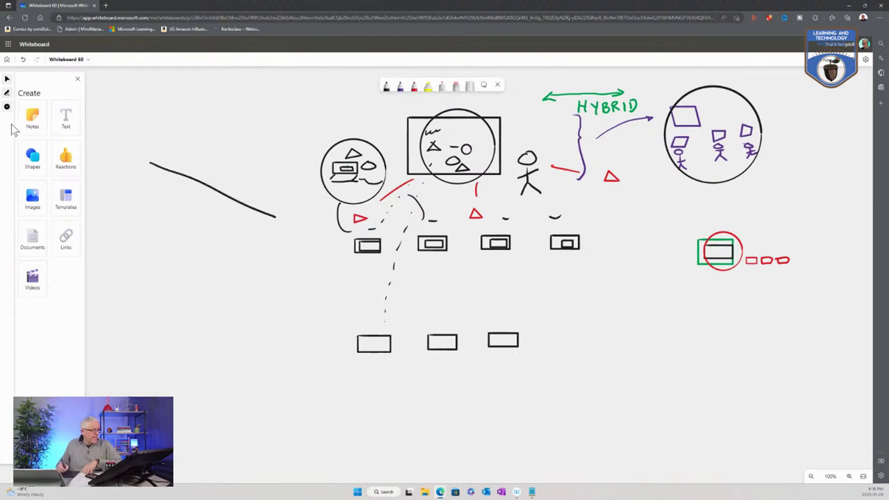
{"action": "left_click", "coordinate": [367, 245]}
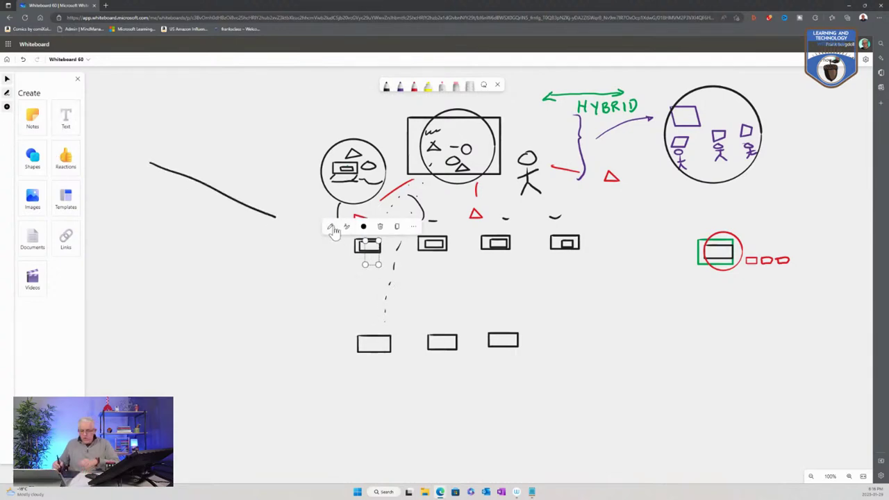
{"action": "type", "text": "World"}
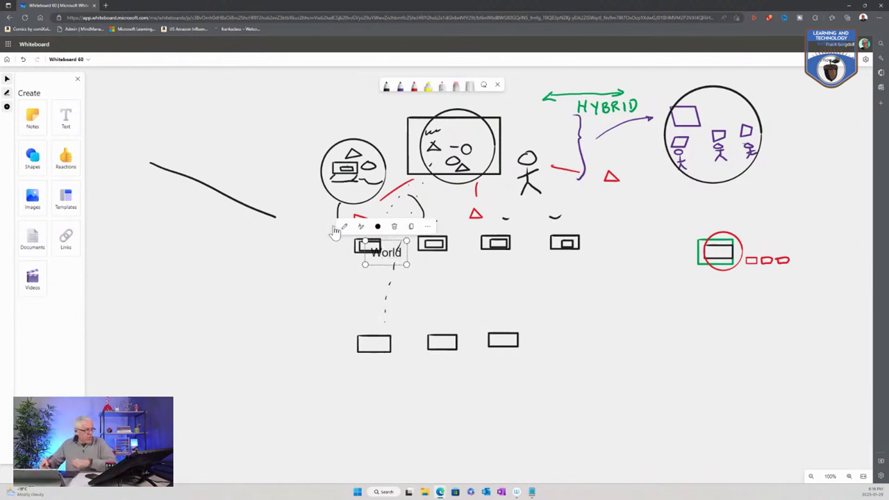
{"action": "key", "text": "Return"}
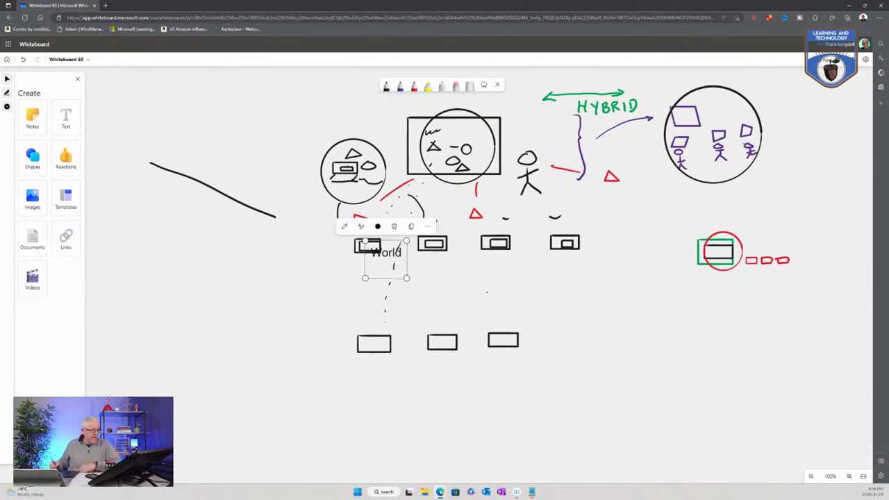
{"action": "left_click", "coordinate": [333, 273]}
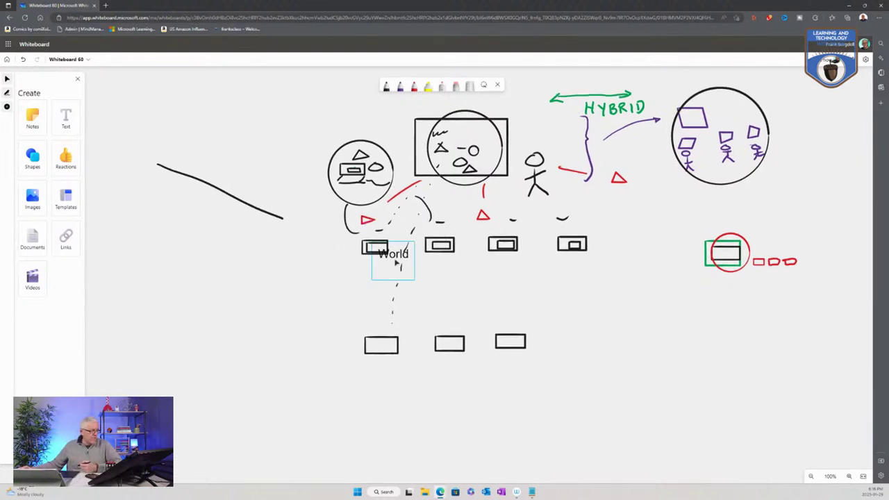
{"action": "left_click_drag", "start_coordinate": [371, 284], "coordinate": [289, 289]}
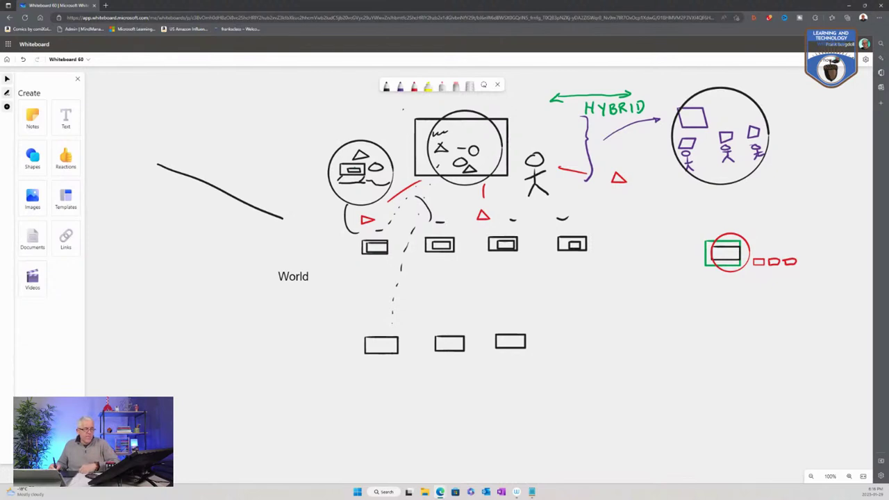
- Insert a pentagon shape beside the first back-row desk
{"action": "left_click", "coordinate": [39, 164]}
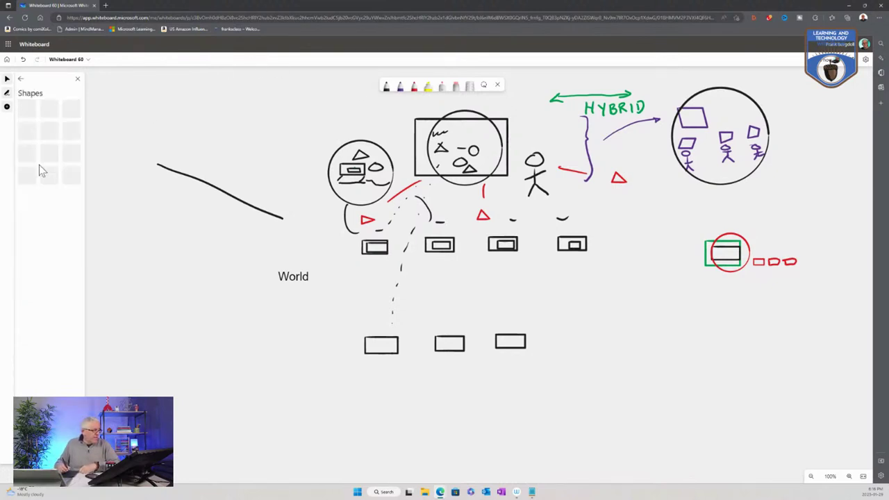
{"action": "left_click", "coordinate": [28, 133]}
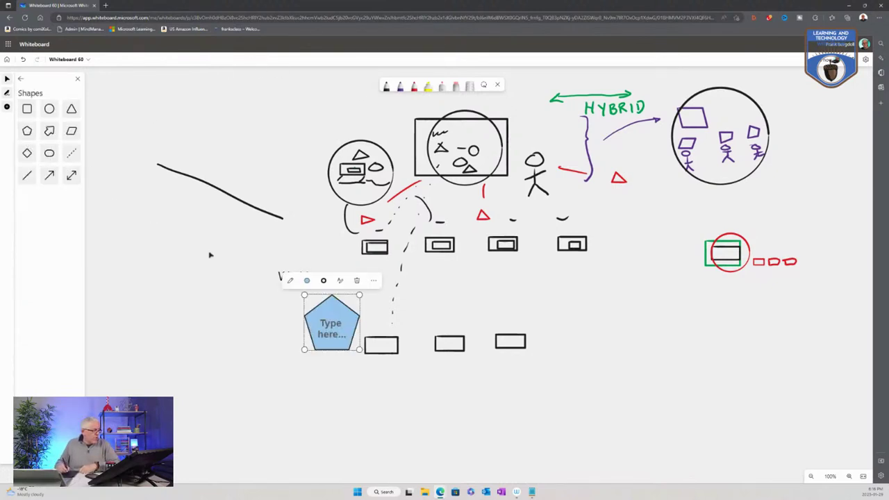
{"action": "left_click", "coordinate": [20, 79]}
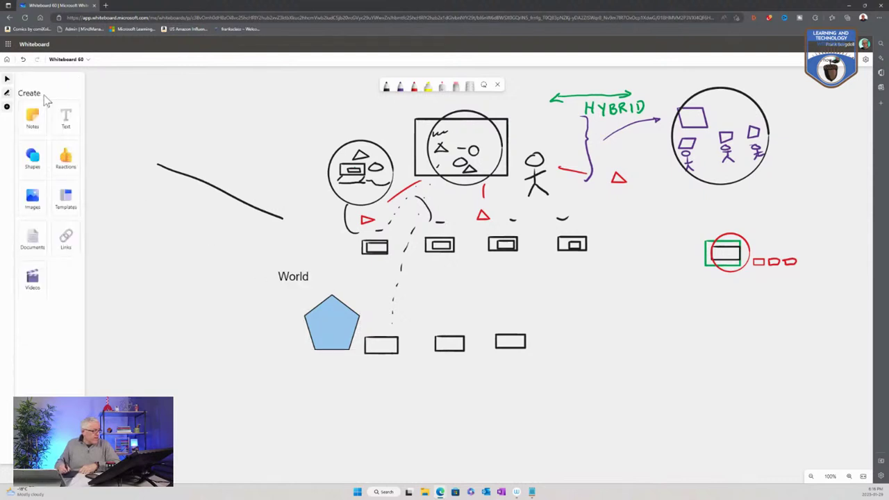
- Add a thumbs-up reaction and move it onto the blue pentagon
{"action": "left_click", "coordinate": [66, 158]}
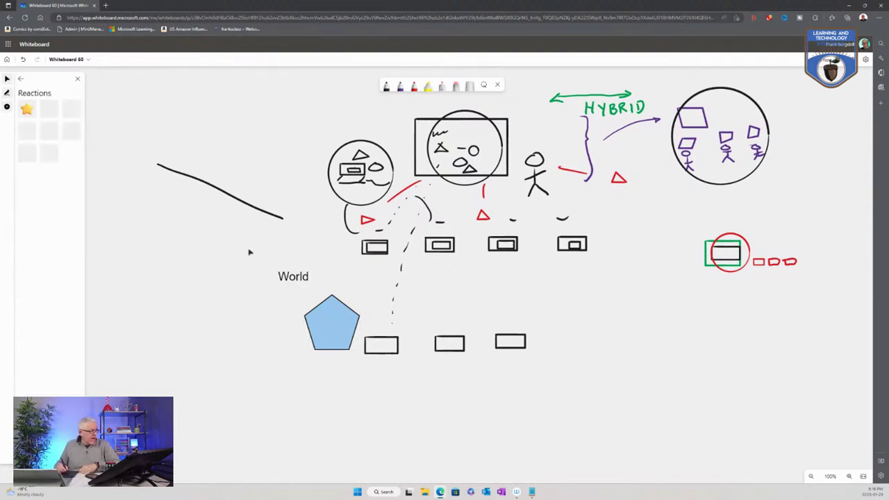
{"action": "left_click", "coordinate": [72, 131]}
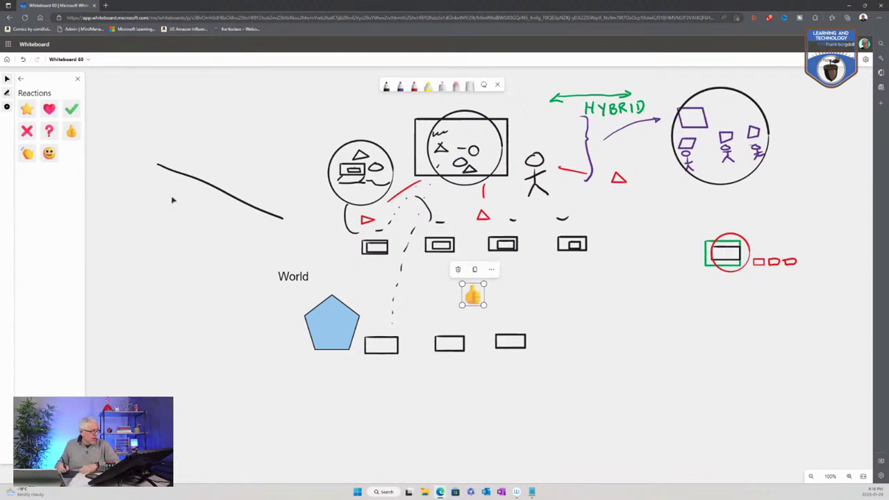
{"action": "left_click_drag", "start_coordinate": [469, 298], "coordinate": [375, 329]}
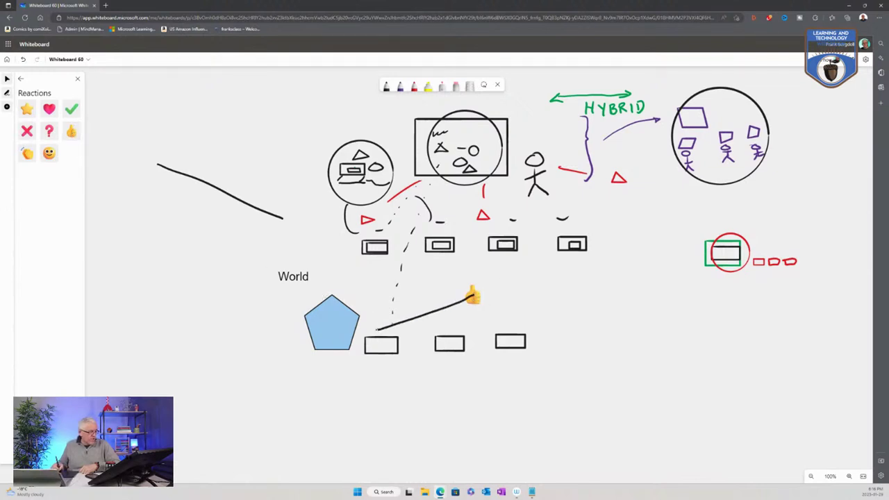
{"action": "left_click", "coordinate": [479, 304]}
{"action": "left_click_drag", "start_coordinate": [472, 307], "coordinate": [340, 327]}
{"action": "left_click", "coordinate": [382, 391]}
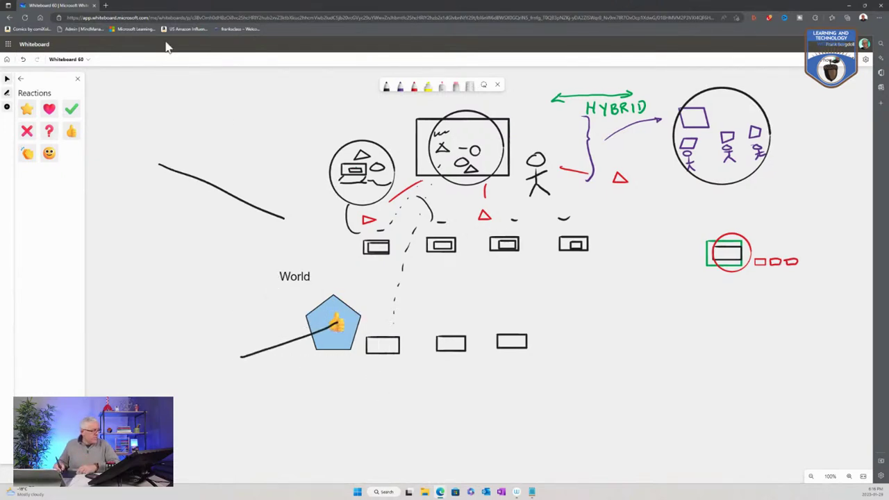
- Insert the "Two truths, one lie" template from the Games category
{"action": "left_click", "coordinate": [20, 78]}
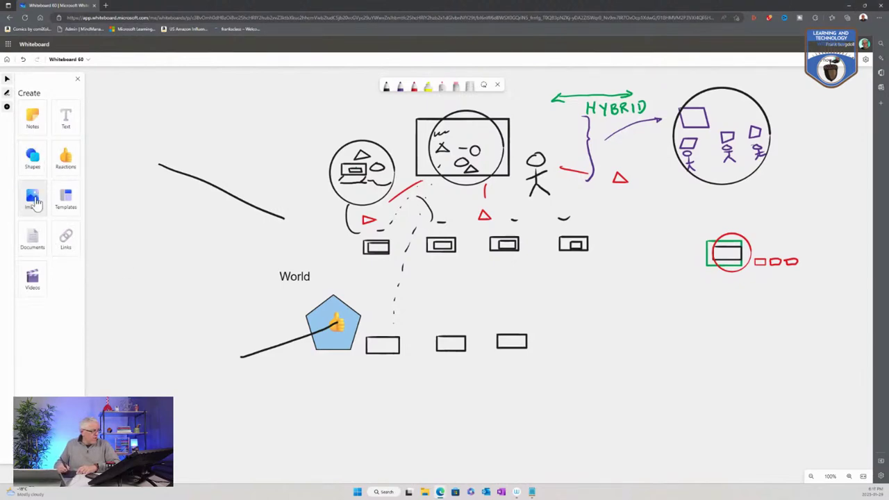
{"action": "left_click", "coordinate": [66, 198]}
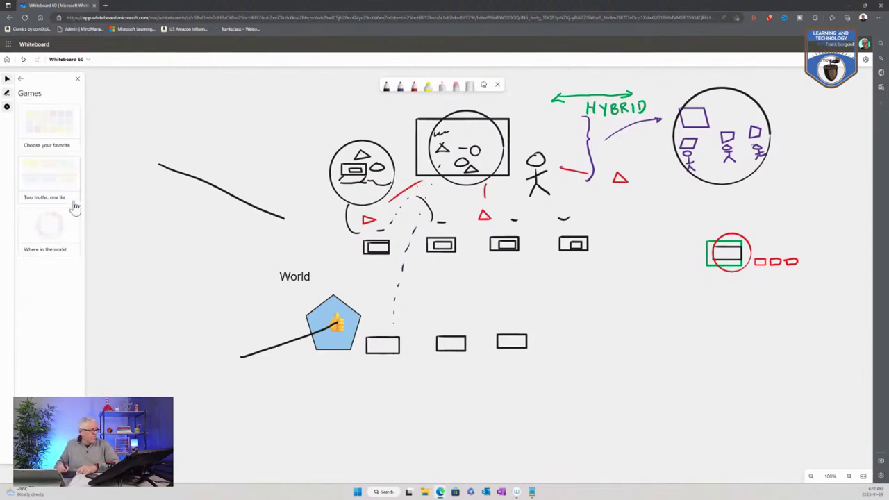
{"action": "left_click", "coordinate": [49, 178]}
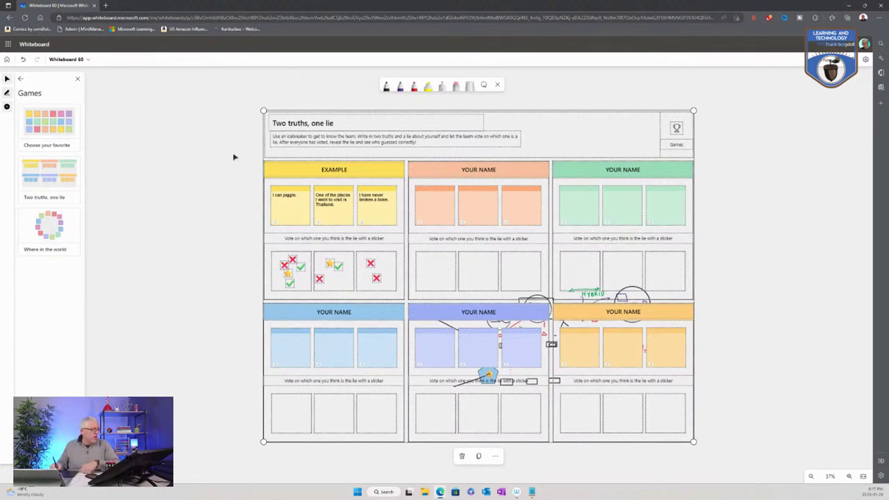
{"action": "left_click", "coordinate": [20, 78]}
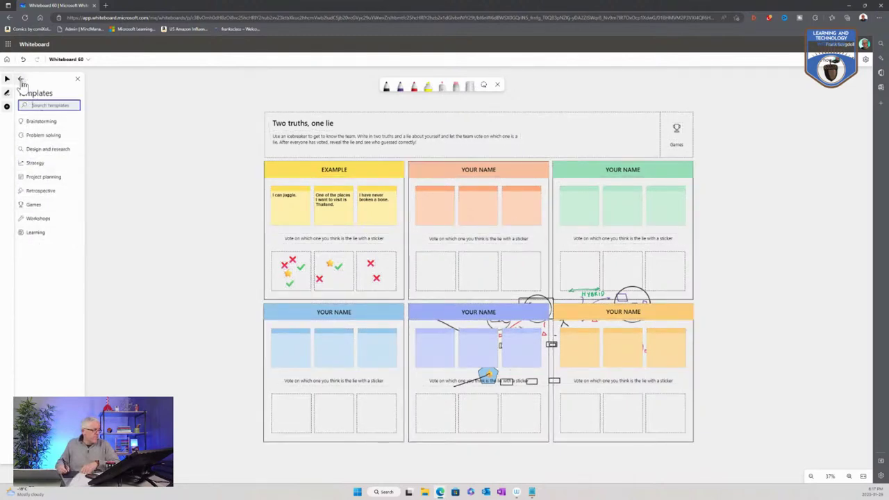
{"action": "left_click", "coordinate": [20, 80]}
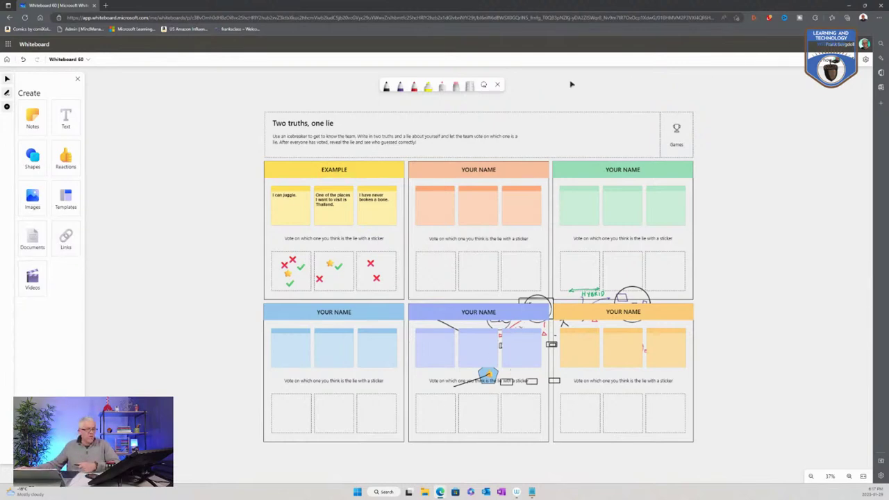
- Clear everything from the canvas
{"action": "right_click", "coordinate": [726, 165]}
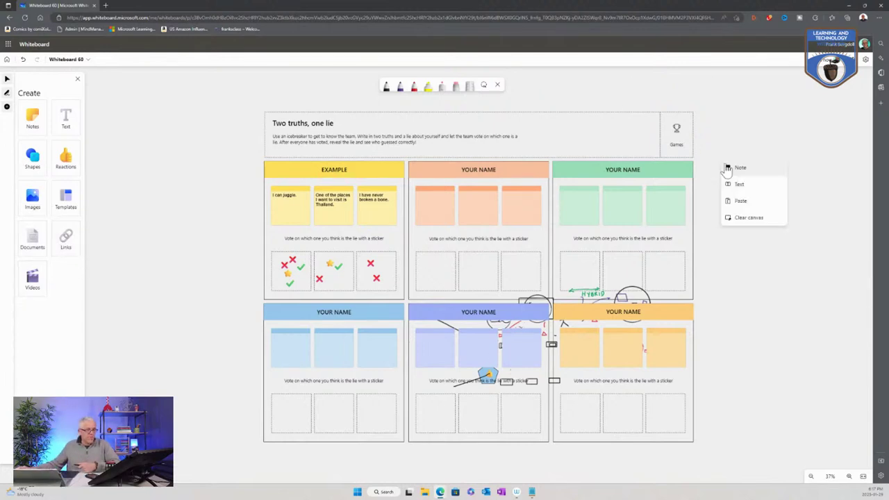
{"action": "left_click", "coordinate": [754, 223]}
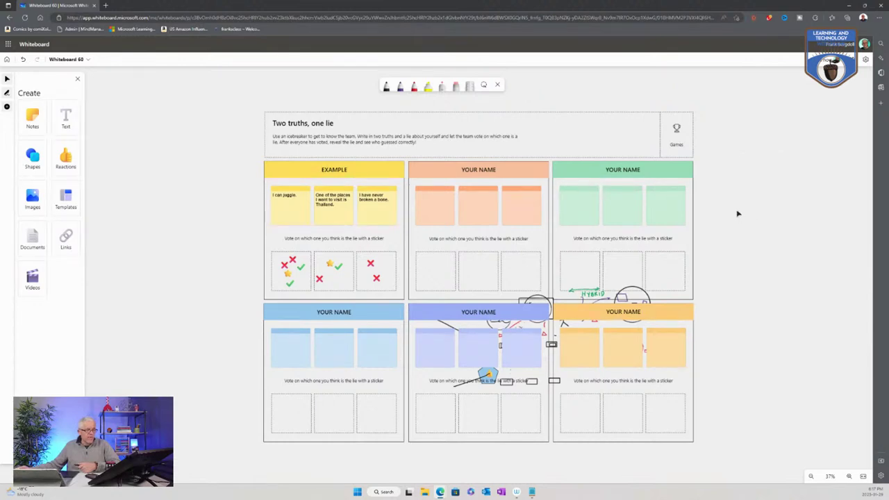
{"action": "right_click", "coordinate": [738, 213]}
{"action": "left_click", "coordinate": [450, 274]}
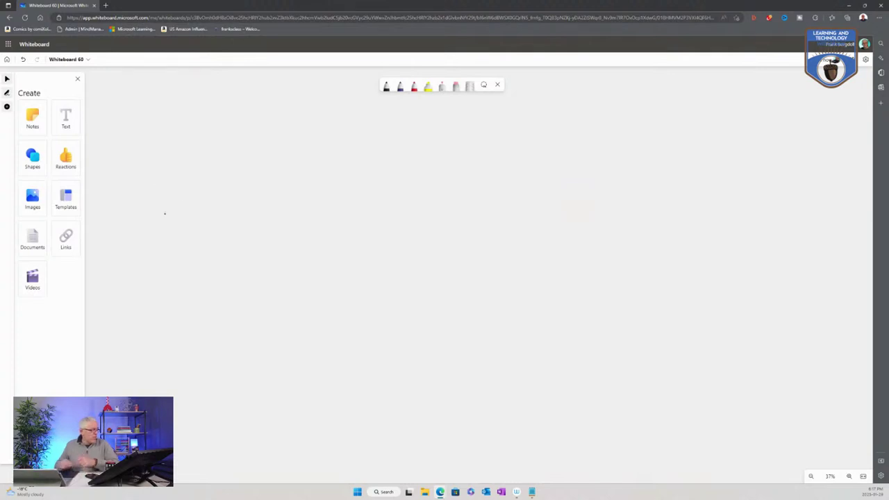
- Browse the Great Divide Trail Hike and Coastal Hiking Club document libraries for a file to insert, and close the file picker
{"action": "left_click", "coordinate": [33, 239]}
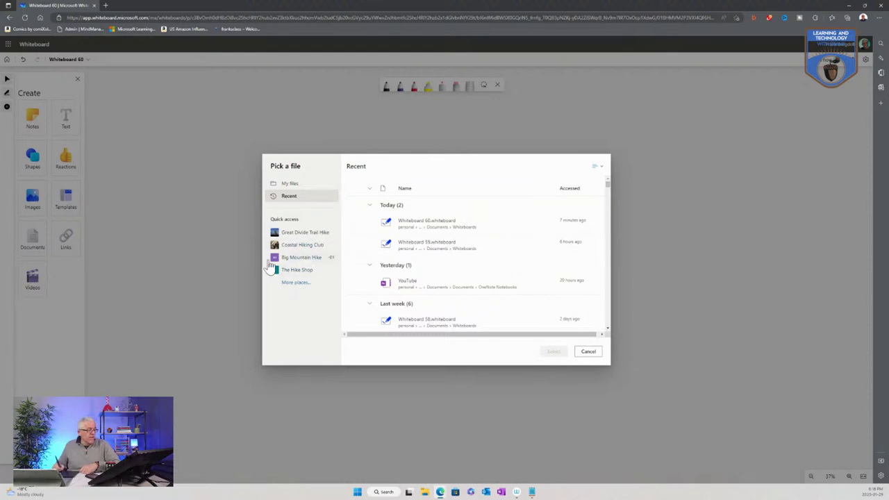
{"action": "left_click", "coordinate": [304, 239]}
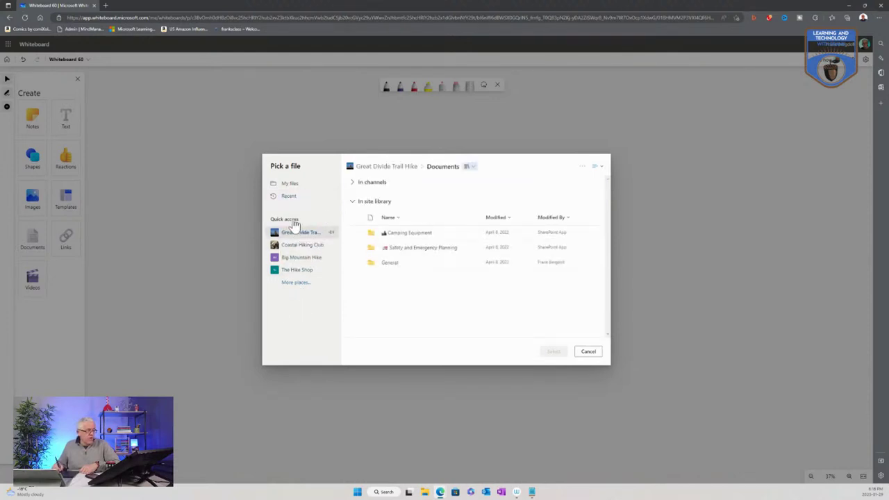
{"action": "left_click", "coordinate": [415, 235]}
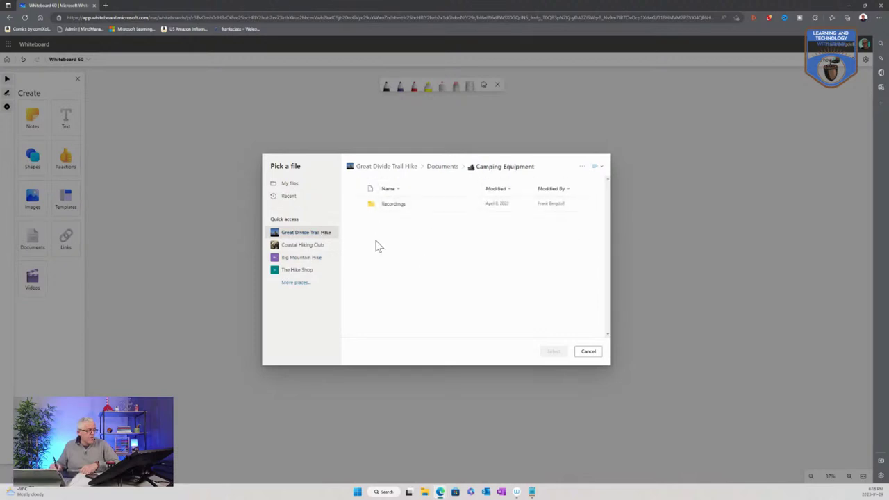
{"action": "left_click", "coordinate": [300, 246]}
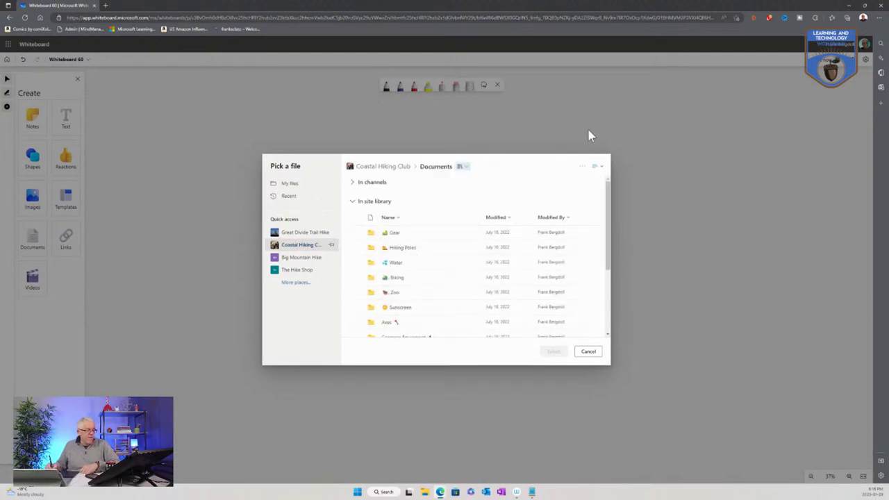
{"action": "left_click", "coordinate": [588, 351]}
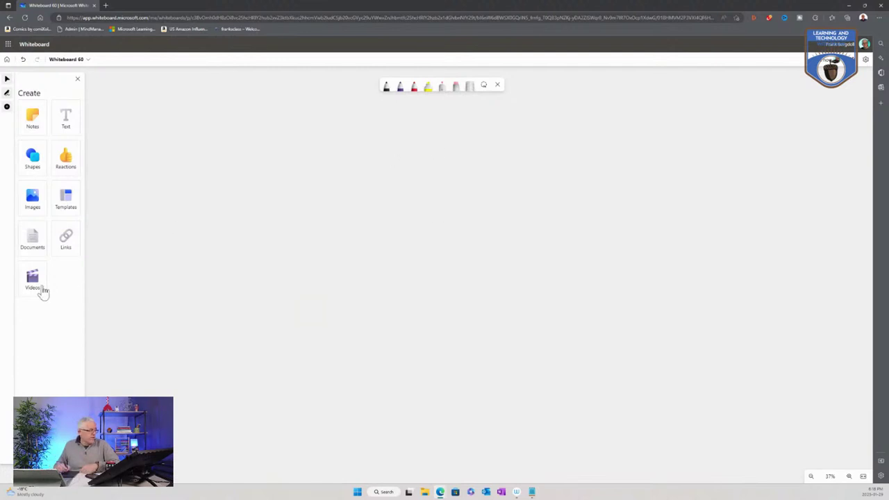
- Look at the online video insert dialog and the whiteboard's link-sharing options, closing both without inserting or sending anything
{"action": "left_click", "coordinate": [34, 284]}
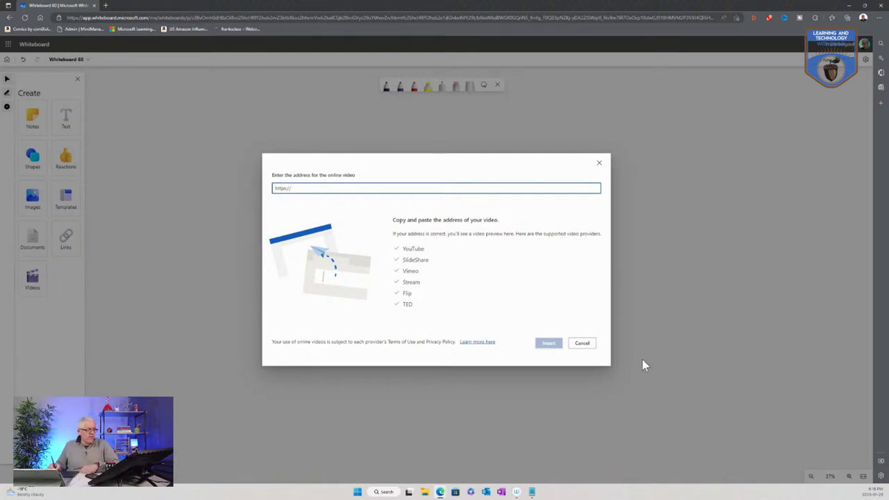
{"action": "left_click", "coordinate": [581, 344]}
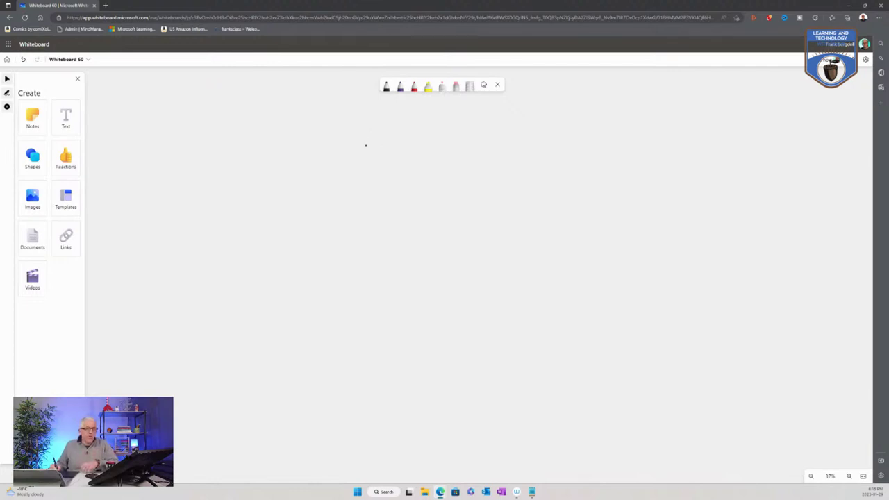
{"action": "left_click", "coordinate": [864, 5]}
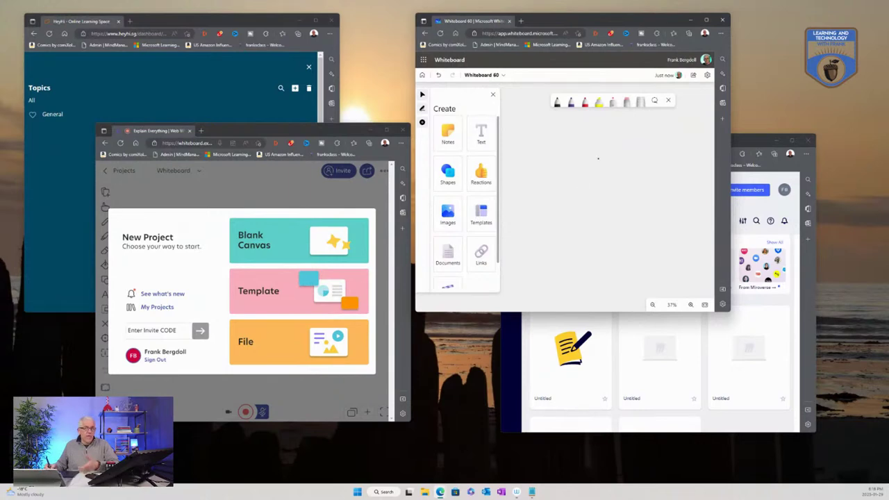
{"action": "left_click", "coordinate": [694, 77]}
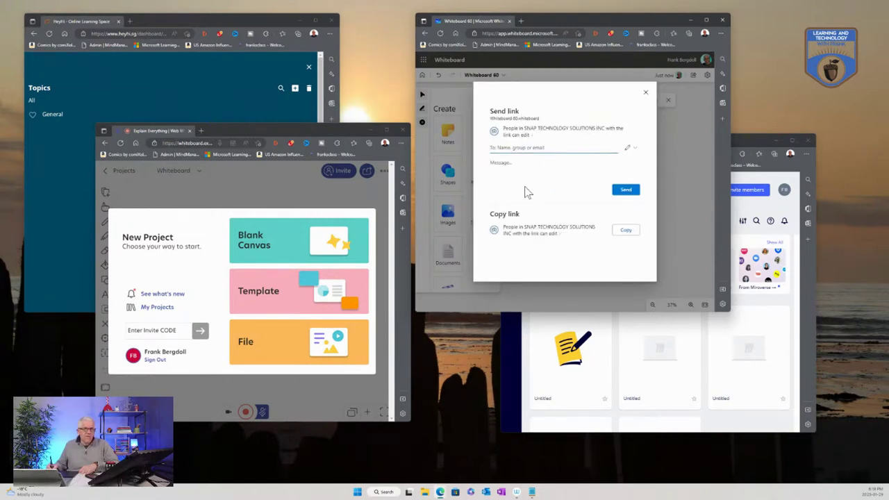
{"action": "left_click", "coordinate": [645, 92]}
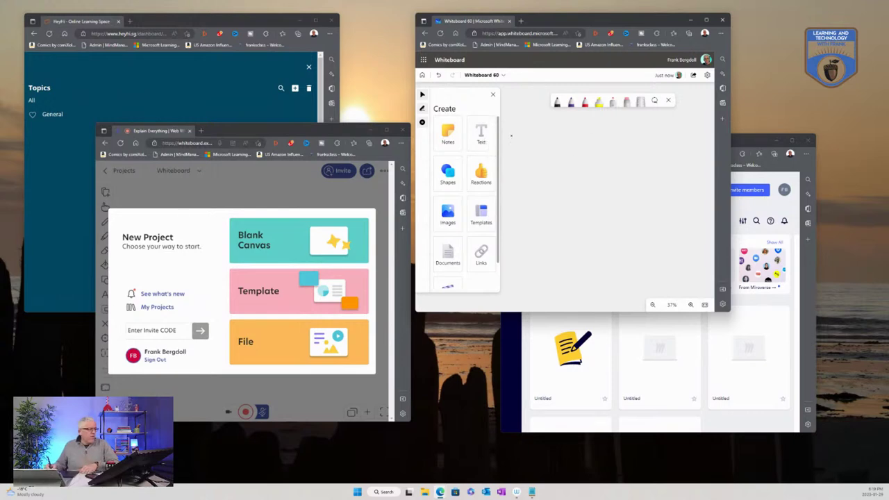
- Switch to the Miro window, maximize it and create a board from the Triple Diamond community template
{"action": "left_click", "coordinate": [756, 144]}
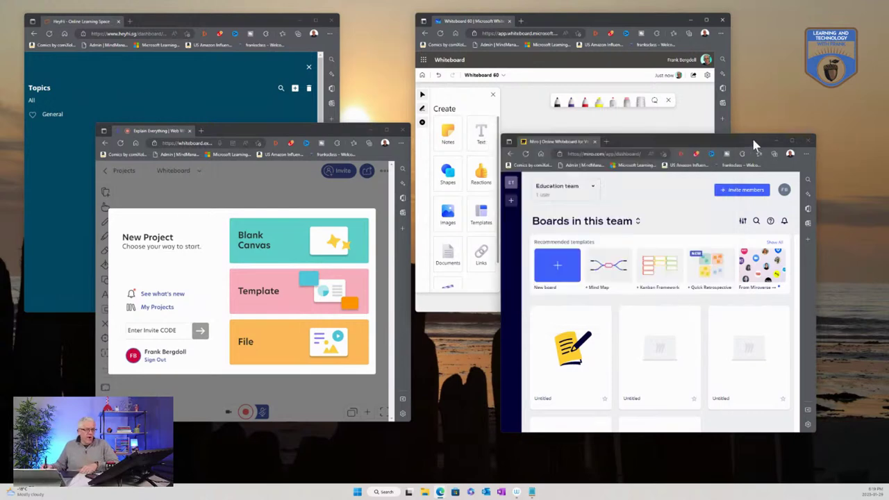
{"action": "left_click", "coordinate": [792, 141]}
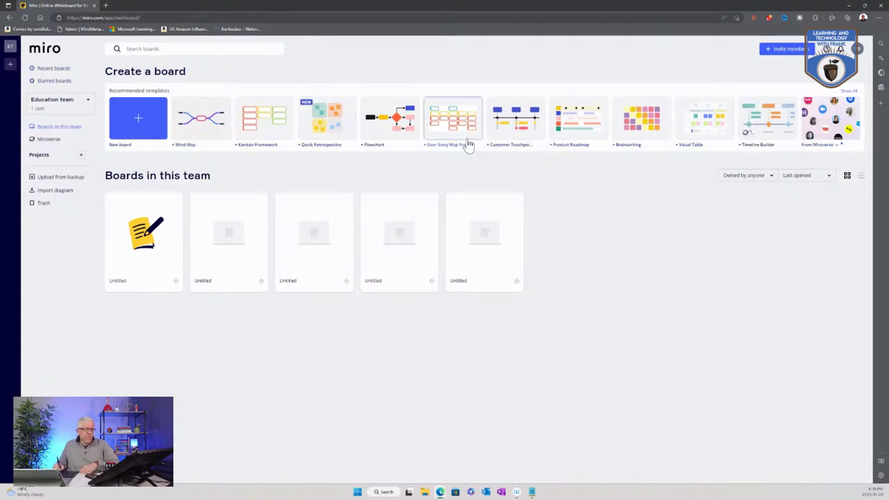
{"action": "left_click", "coordinate": [827, 122]}
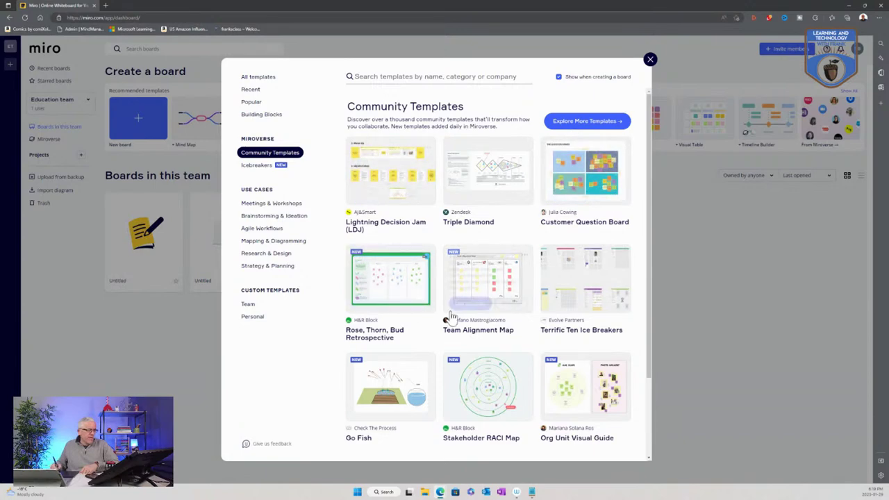
{"action": "mouse_move", "coordinate": [495, 175]}
{"action": "left_click", "coordinate": [479, 196]}
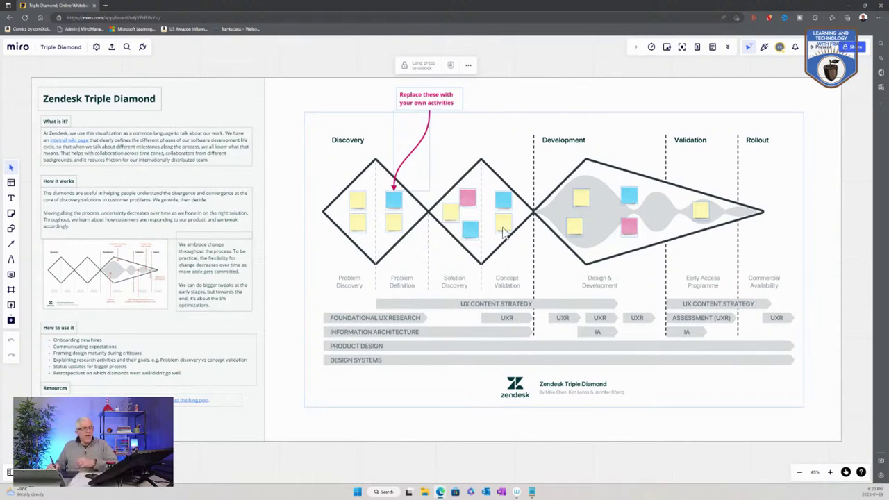
- Look at the presentation and meeting options for the Triple Diamond board and dismiss them
{"action": "scroll", "coordinate": [528, 281], "scroll_direction": "down", "scroll_amount": 1}
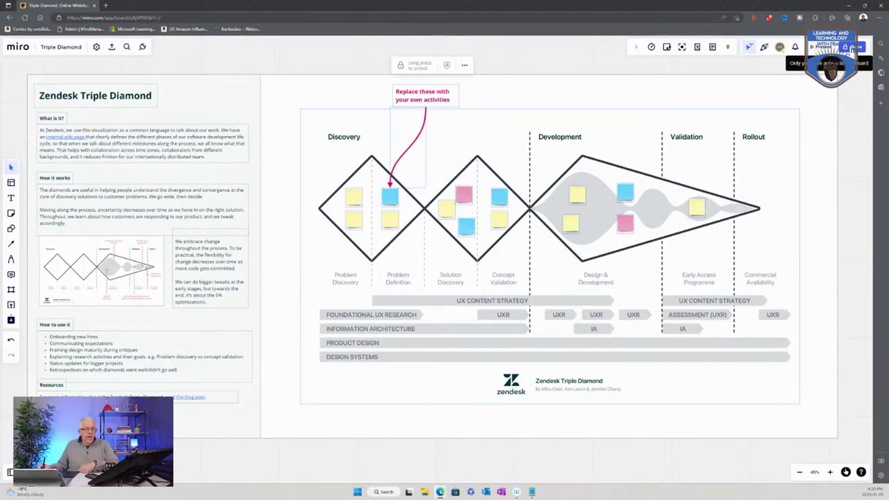
{"action": "left_click", "coordinate": [825, 47]}
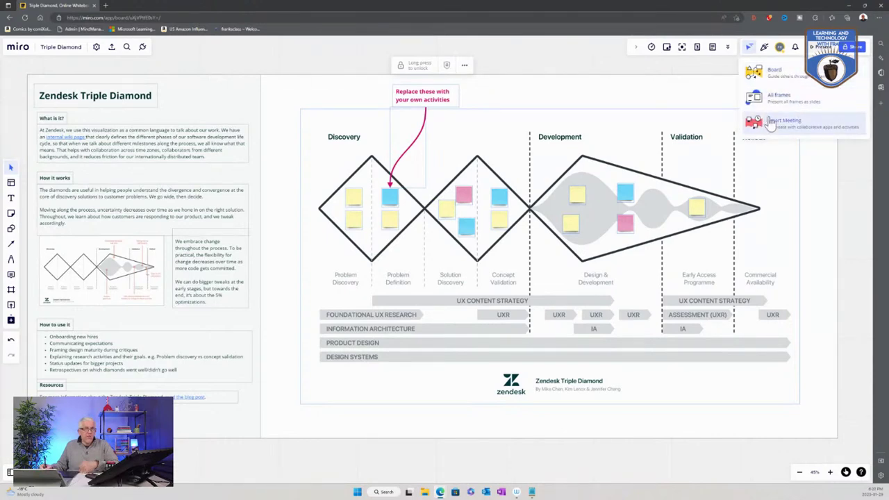
{"action": "left_click", "coordinate": [707, 96]}
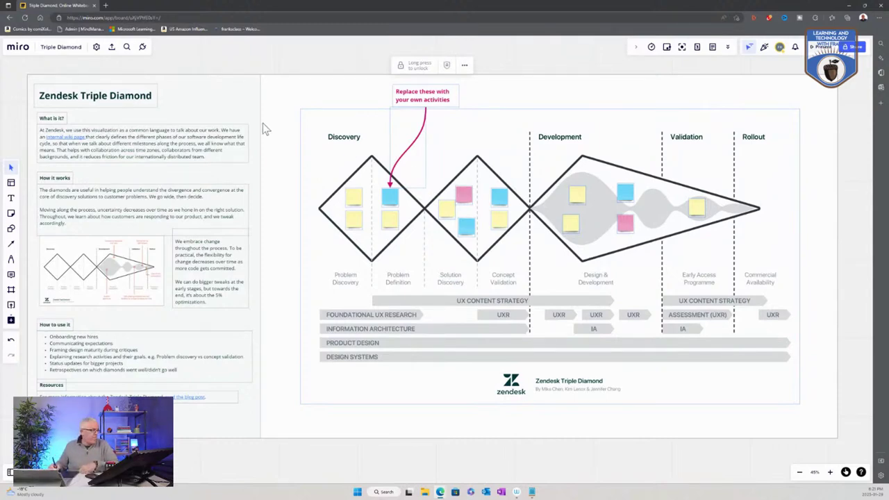
- Return to the dashboard and create a new board from the popular Kanban Framework template
{"action": "left_click", "coordinate": [21, 51]}
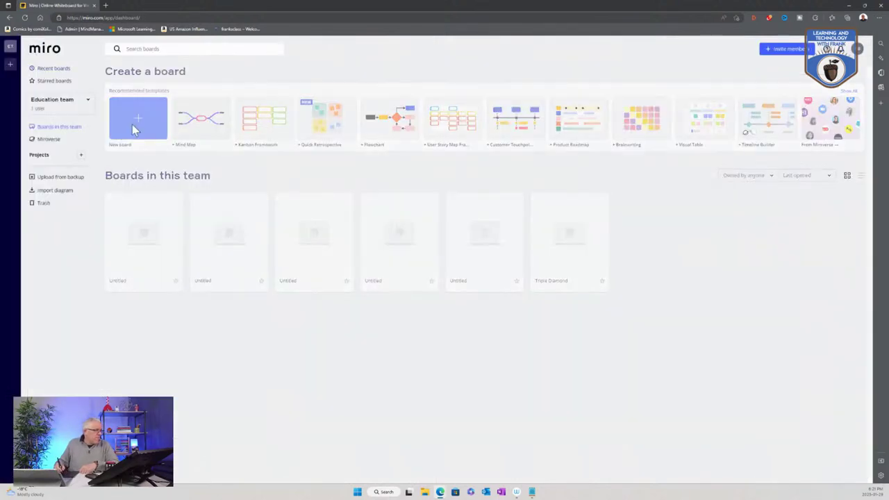
{"action": "left_click", "coordinate": [137, 125]}
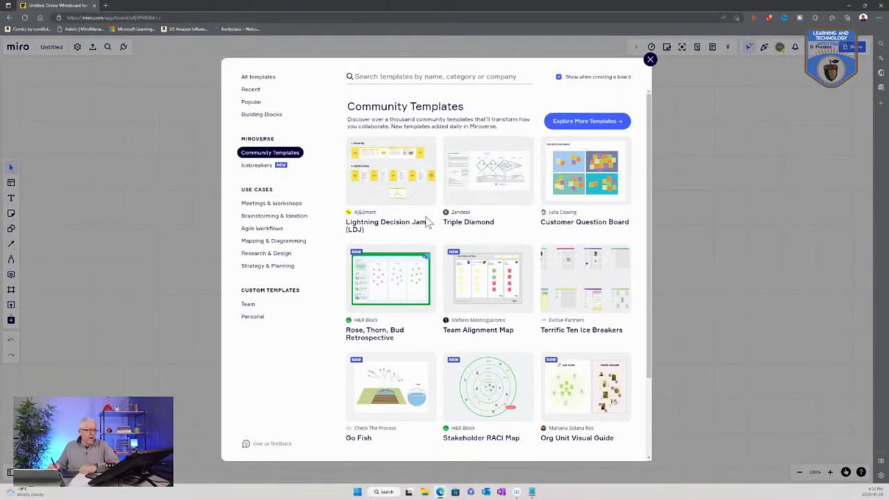
{"action": "mouse_move", "coordinate": [403, 174]}
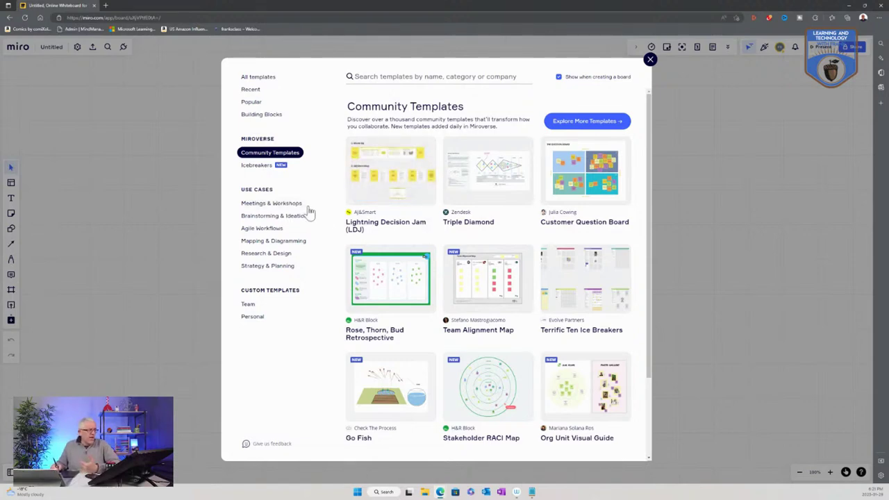
{"action": "left_click", "coordinate": [257, 104]}
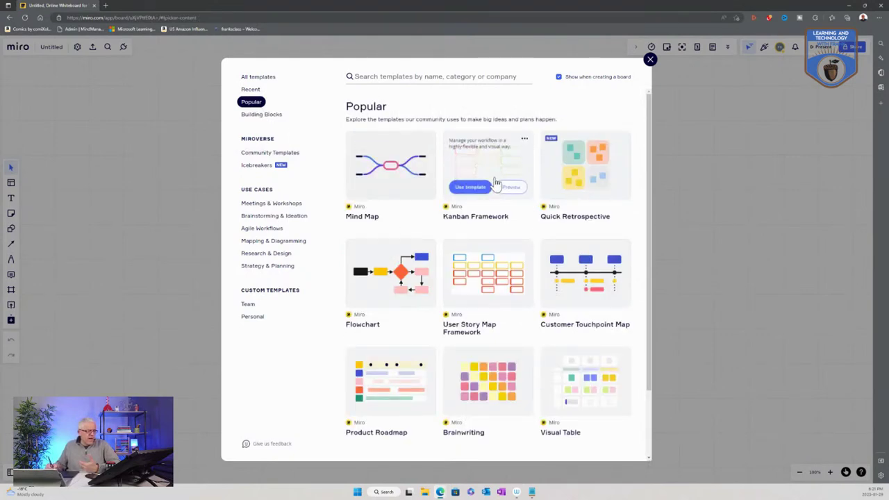
{"action": "left_click", "coordinate": [501, 186]}
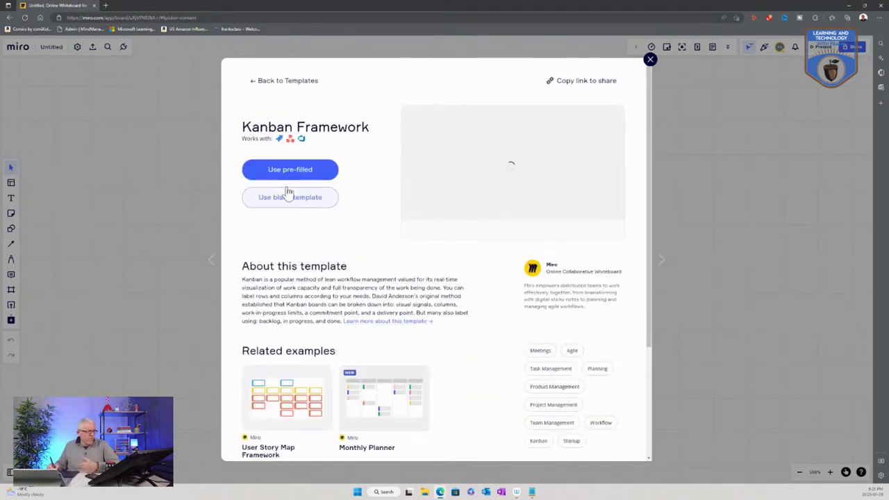
{"action": "left_click", "coordinate": [289, 197]}
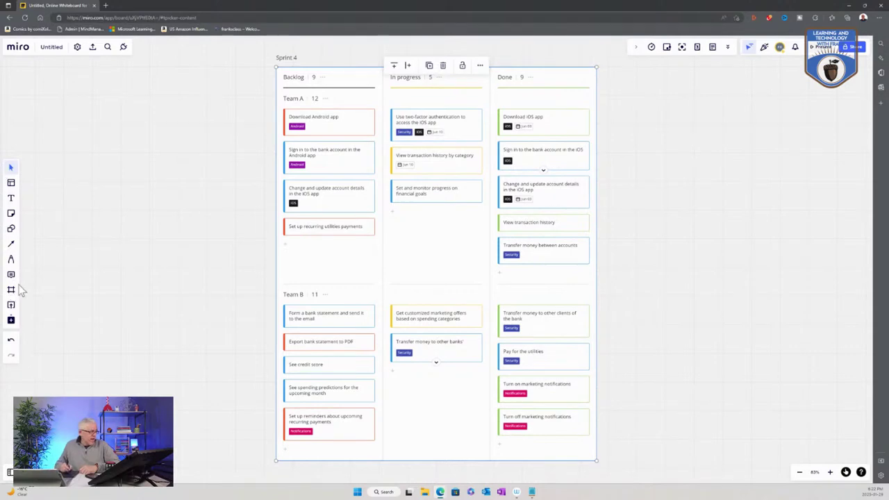
- Deselect the Kanban board, reopen the template library to view it and close it without choosing a template
{"action": "left_click", "coordinate": [164, 199]}
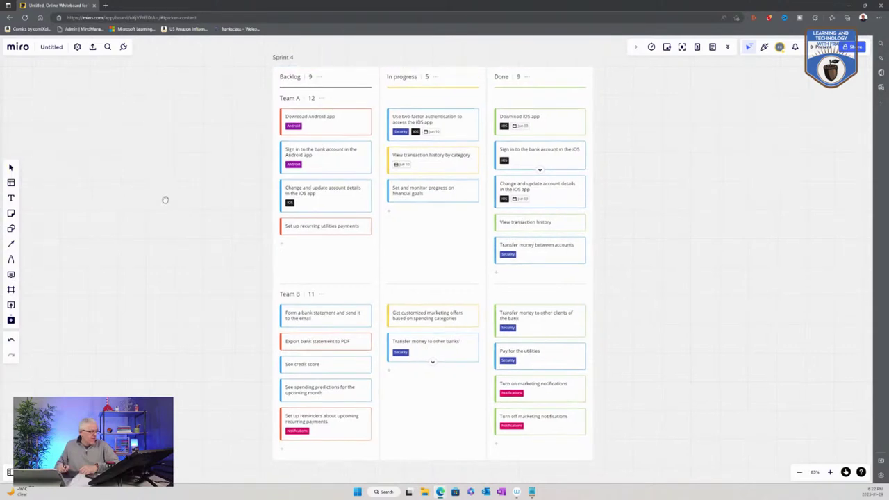
{"action": "scroll", "coordinate": [215, 204], "scroll_direction": "left", "scroll_amount": 3}
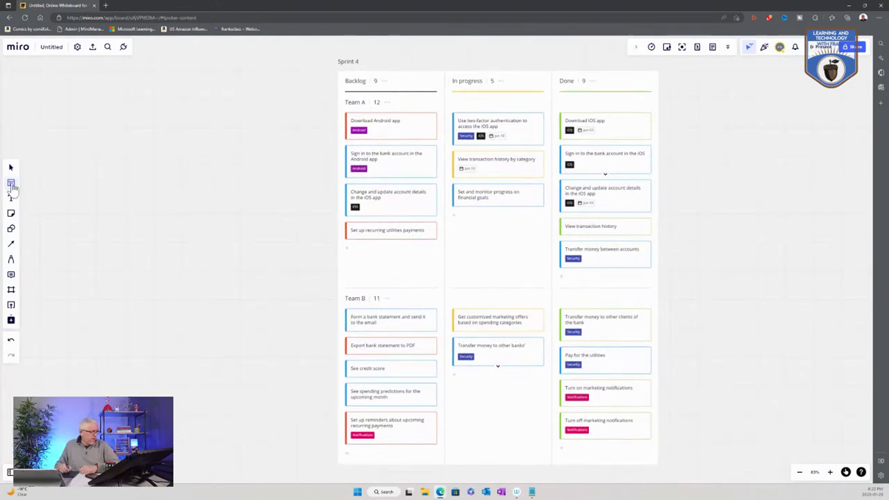
{"action": "left_click", "coordinate": [11, 184]}
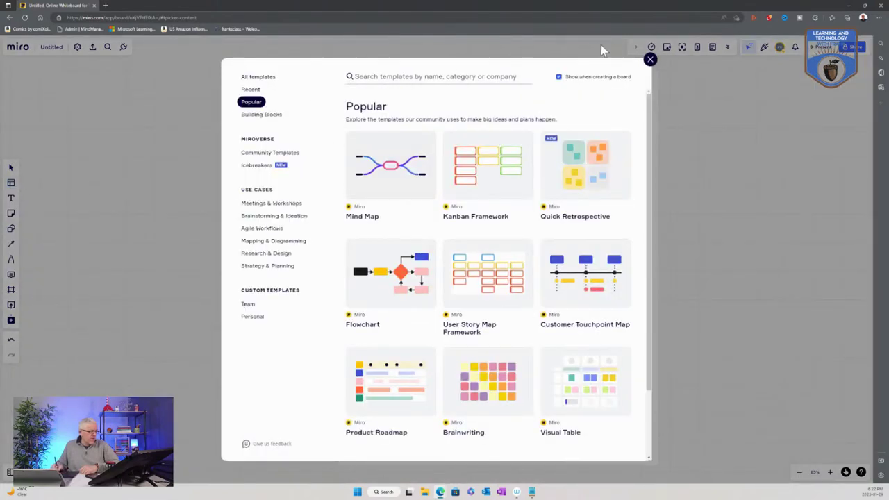
{"action": "left_click", "coordinate": [650, 59]}
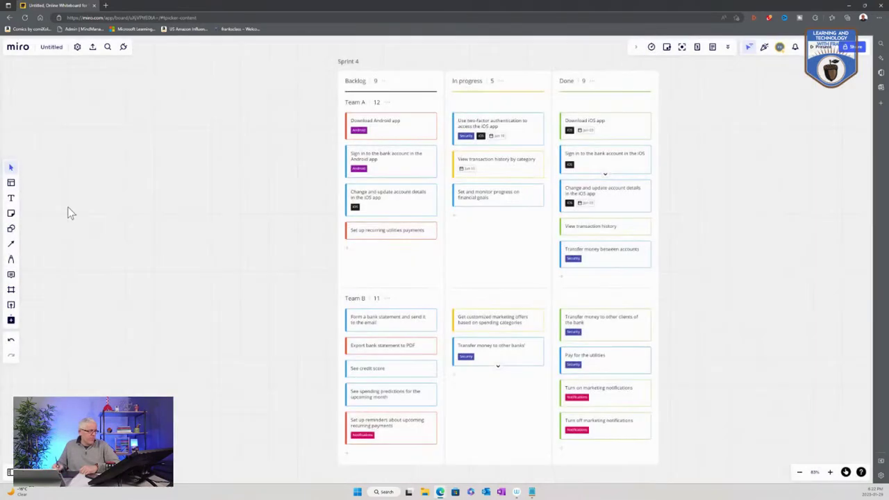
- Add a "Hello World" text box in the empty space beside the Backlog column and change its font to Fredoka
{"action": "left_click", "coordinate": [11, 198]}
{"action": "left_click_drag", "start_coordinate": [108, 176], "coordinate": [274, 241]}
{"action": "type", "text": "Hi"}
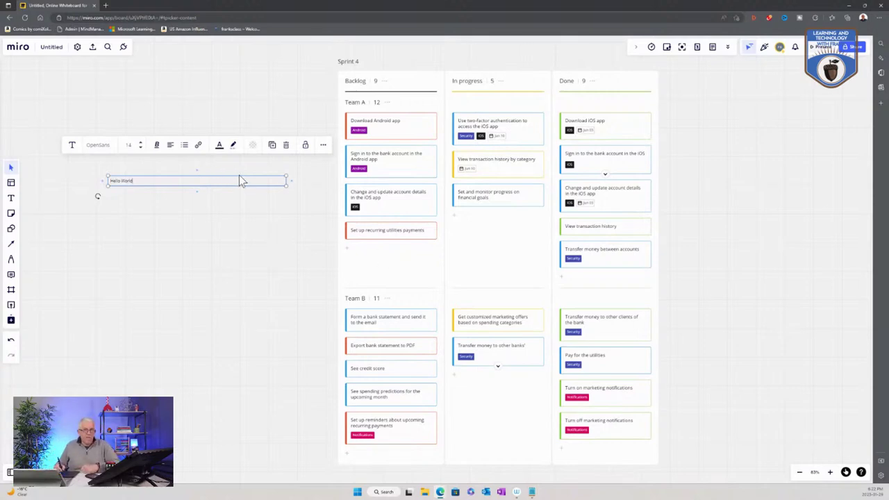
{"action": "left_click", "coordinate": [101, 146]}
{"action": "left_click", "coordinate": [119, 227]}
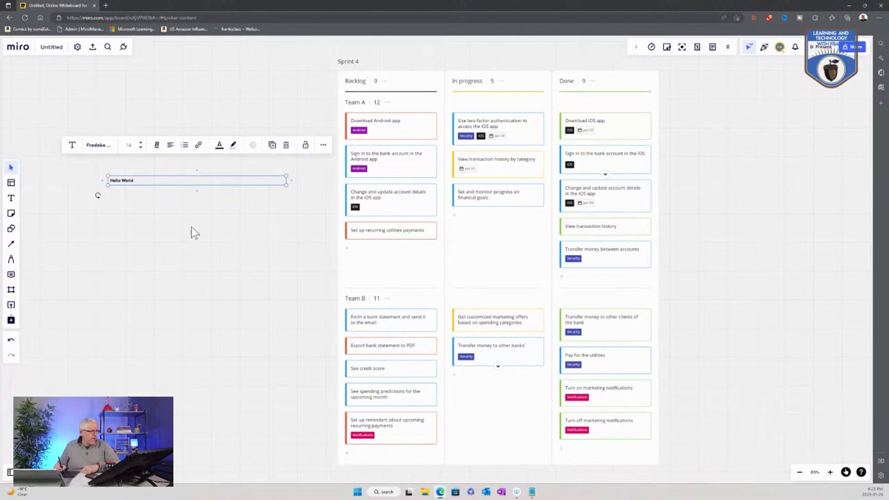
- Look through the sticky note colours and the shapes, without placing a note or shape on the board
{"action": "left_click", "coordinate": [11, 214]}
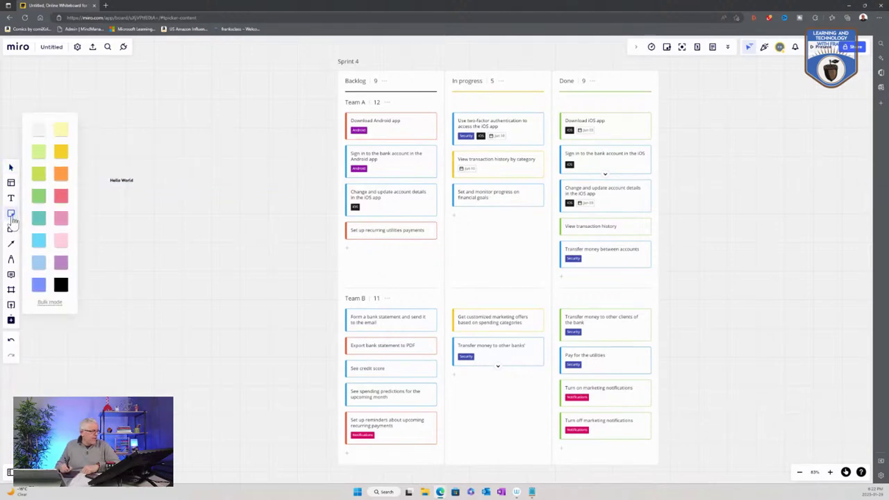
{"action": "left_click", "coordinate": [60, 263]}
{"action": "left_click", "coordinate": [12, 230]}
{"action": "left_click", "coordinate": [61, 232]}
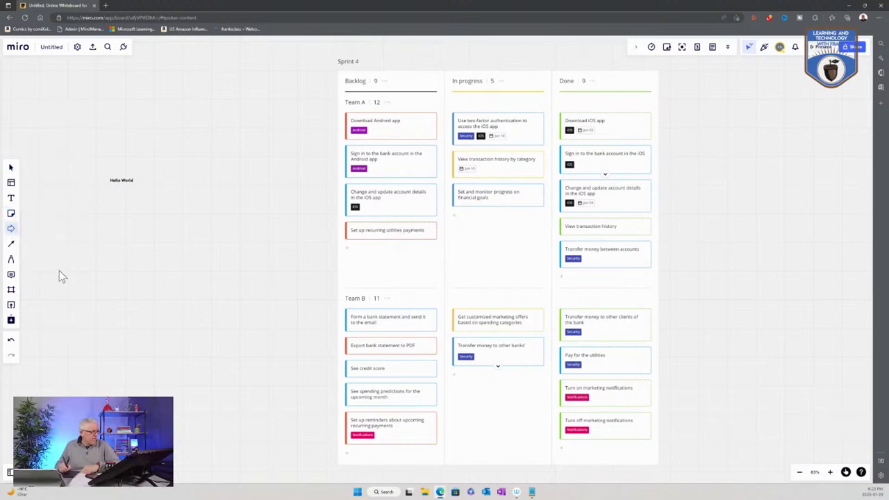
- Draw a diagonal arrow below the "Hello World" text, and freehand pen strokes beside it and in the In progress column
{"action": "left_click", "coordinate": [11, 244]}
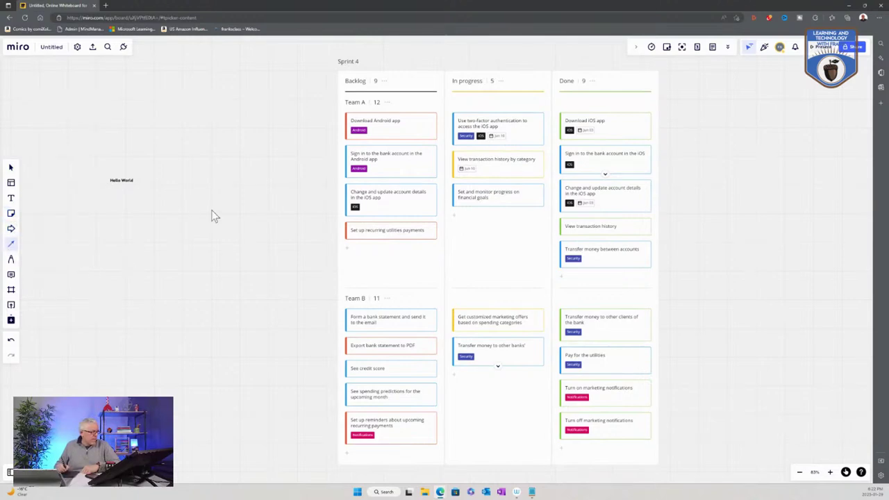
{"action": "left_click_drag", "start_coordinate": [130, 263], "coordinate": [210, 210]}
{"action": "left_click", "coordinate": [11, 260]}
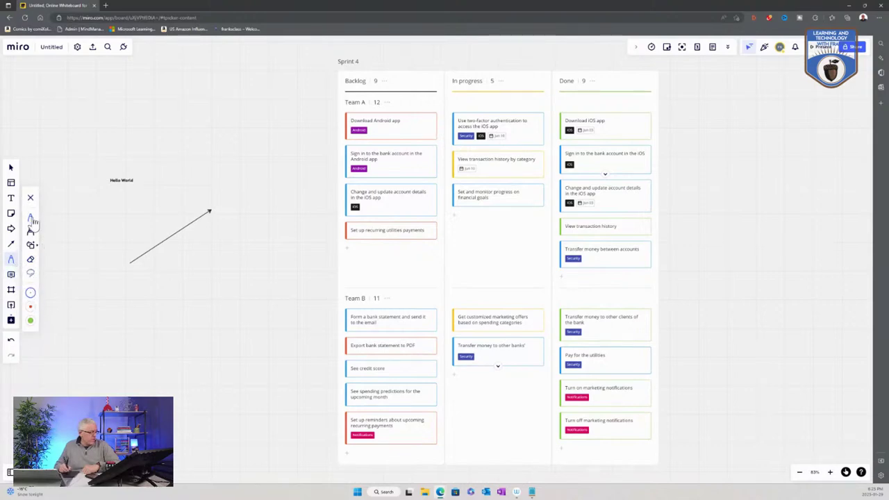
{"action": "left_click_drag", "start_coordinate": [229, 288], "coordinate": [301, 300]}
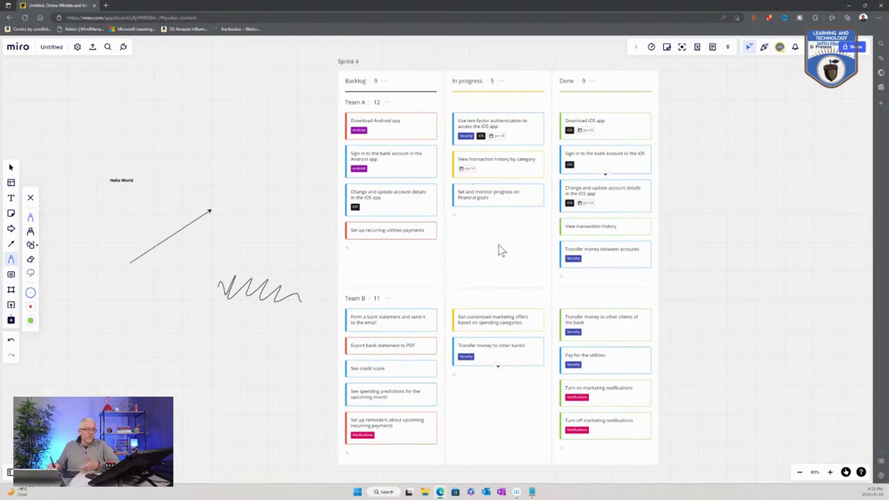
{"action": "left_click_drag", "start_coordinate": [480, 252], "coordinate": [473, 251]}
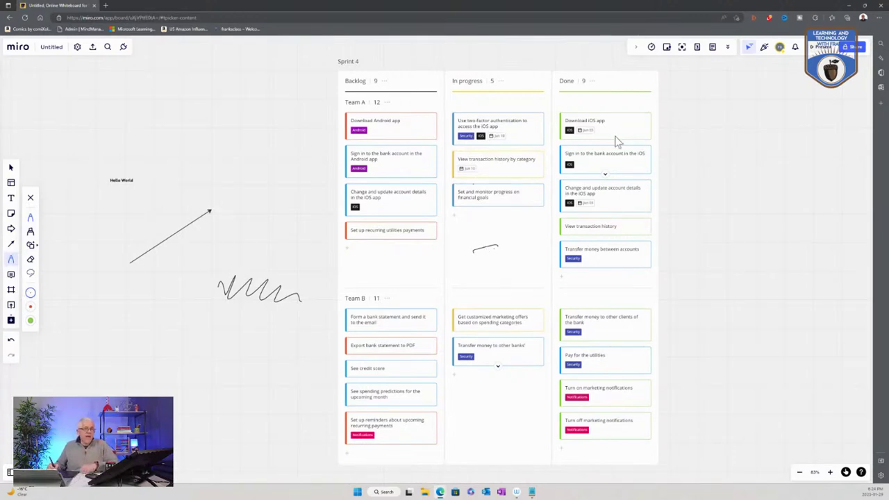
- Switch to the HeyHi window, view its community wall full screen and restore the window to its smaller size
{"action": "left_click", "coordinate": [865, 7]}
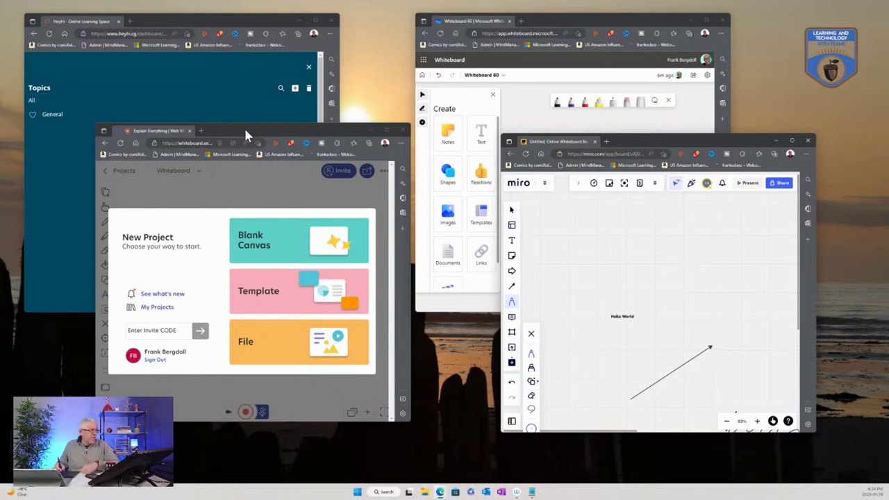
{"action": "left_click", "coordinate": [236, 21]}
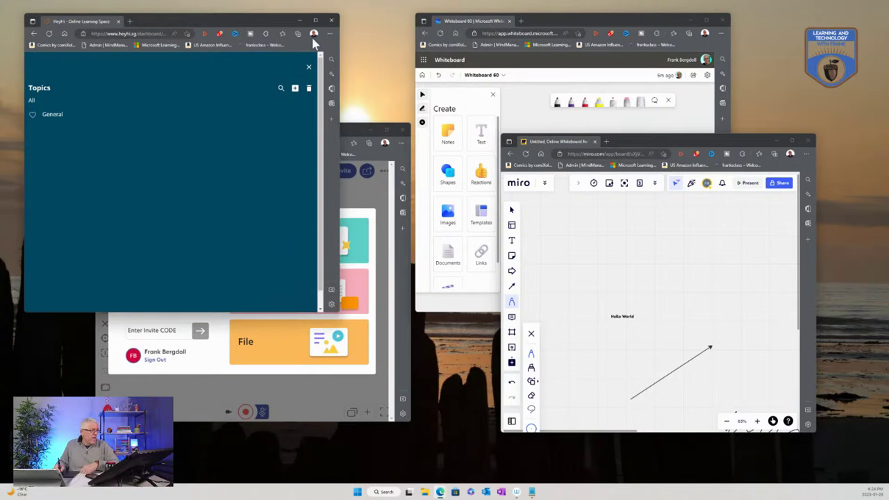
{"action": "left_click", "coordinate": [315, 20]}
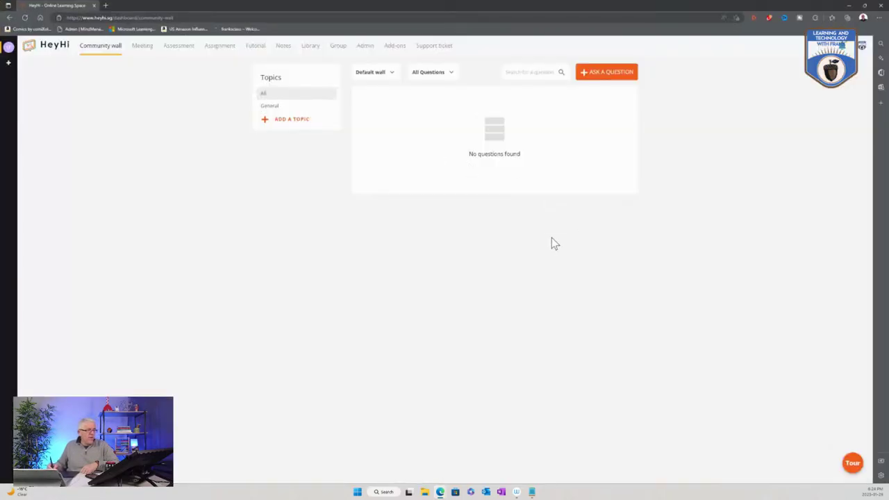
{"action": "left_click", "coordinate": [861, 7]}
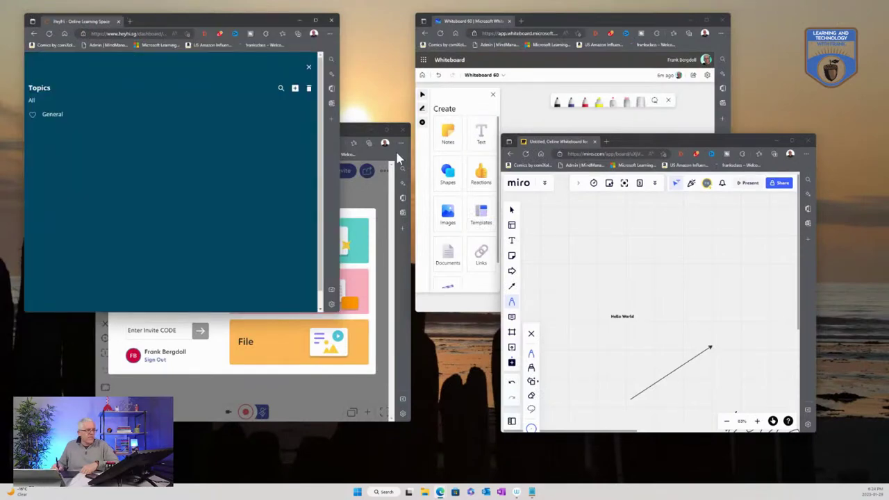
- Switch to the Explain Everything window, maximise it and create a project from the Data Visualization Venn Diagram template, joining with the microphone muted
{"action": "left_click", "coordinate": [395, 149]}
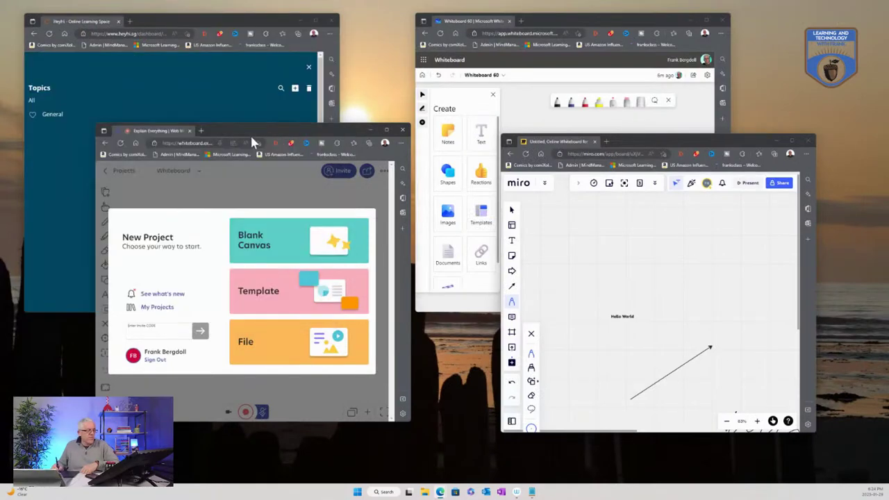
{"action": "left_click", "coordinate": [387, 131]}
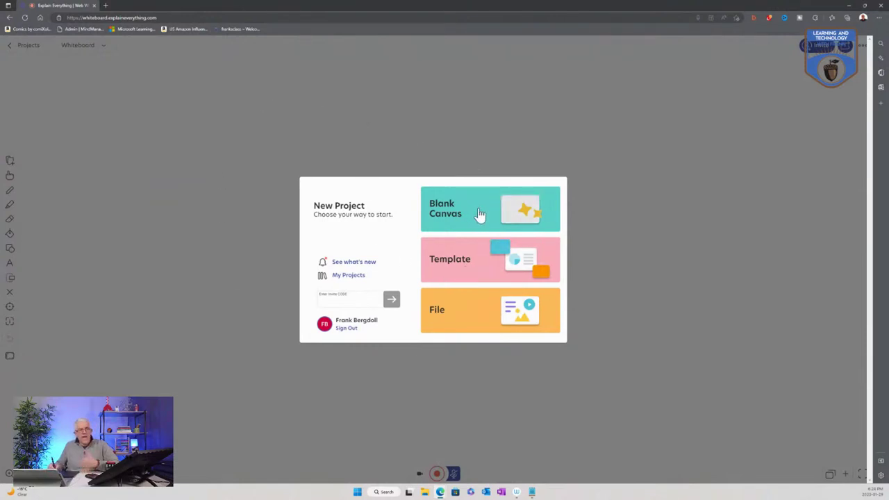
{"action": "left_click", "coordinate": [485, 262]}
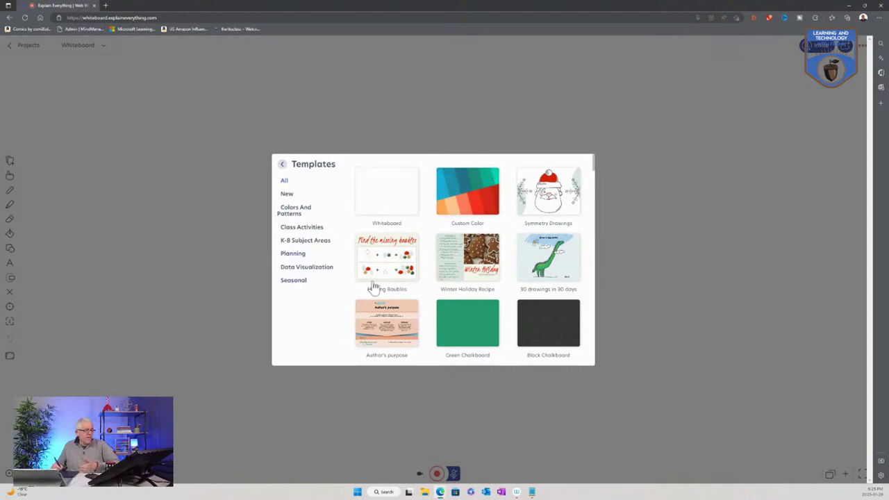
{"action": "left_click", "coordinate": [313, 271]}
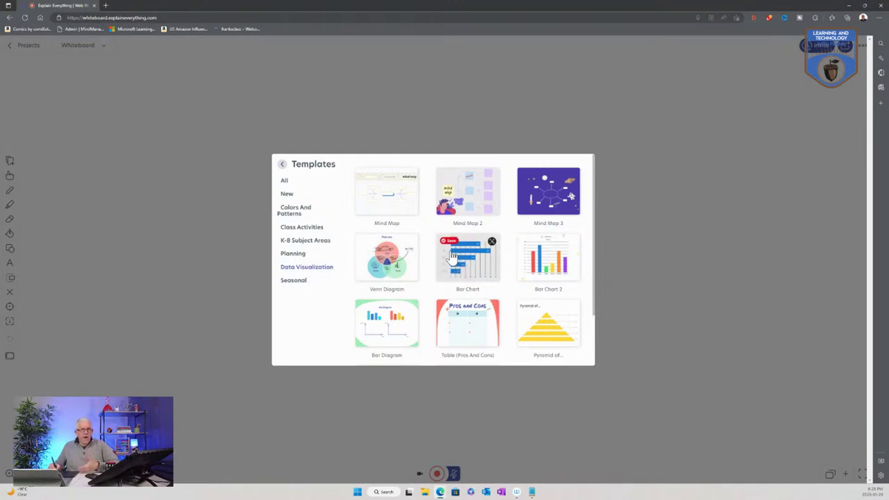
{"action": "left_click", "coordinate": [404, 269]}
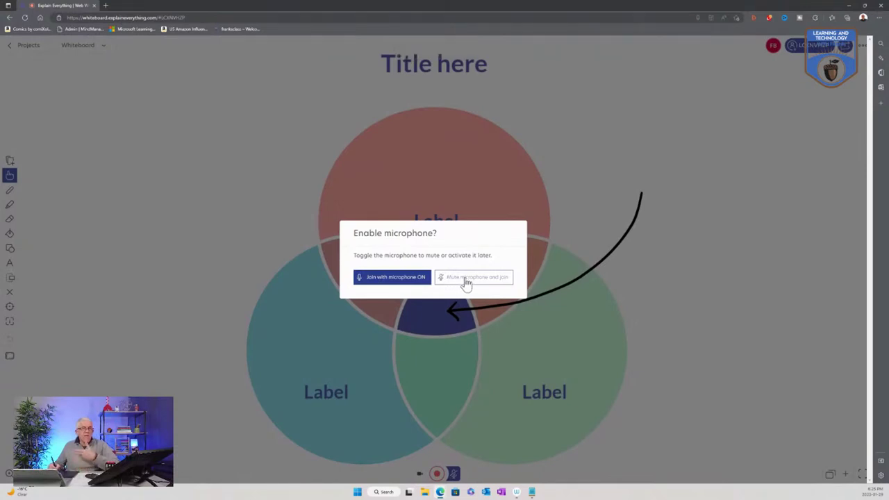
{"action": "left_click", "coordinate": [467, 281]}
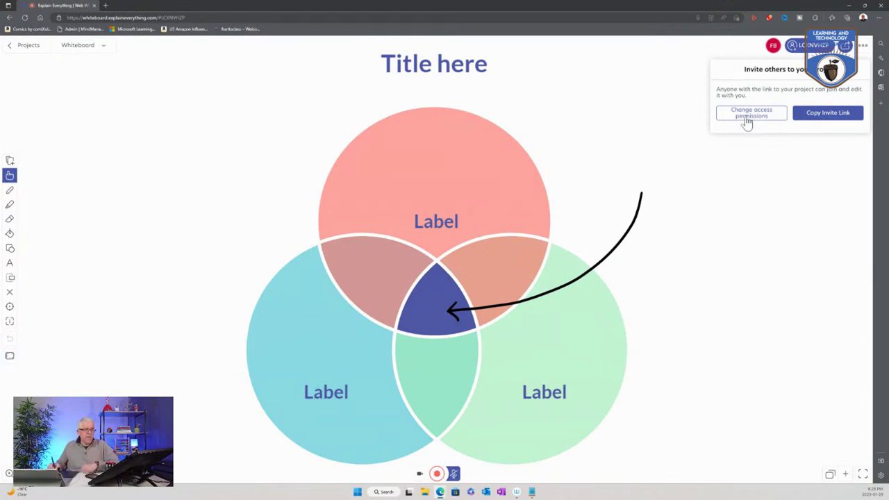
{"action": "left_click", "coordinate": [678, 217]}
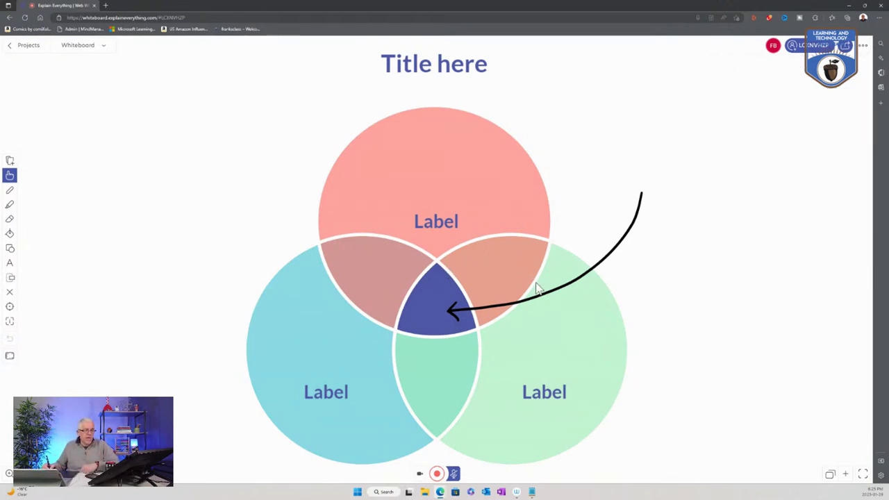
- Nudge the Venn diagram slightly, scribble over the upper circle's label with the black pen, and erase the scribble
{"action": "mouse_move", "coordinate": [437, 202]}
{"action": "left_mouse_down"}
{"action": "mouse_move", "coordinate": [395, 215]}
{"action": "mouse_move", "coordinate": [436, 202]}
{"action": "left_mouse_up"}
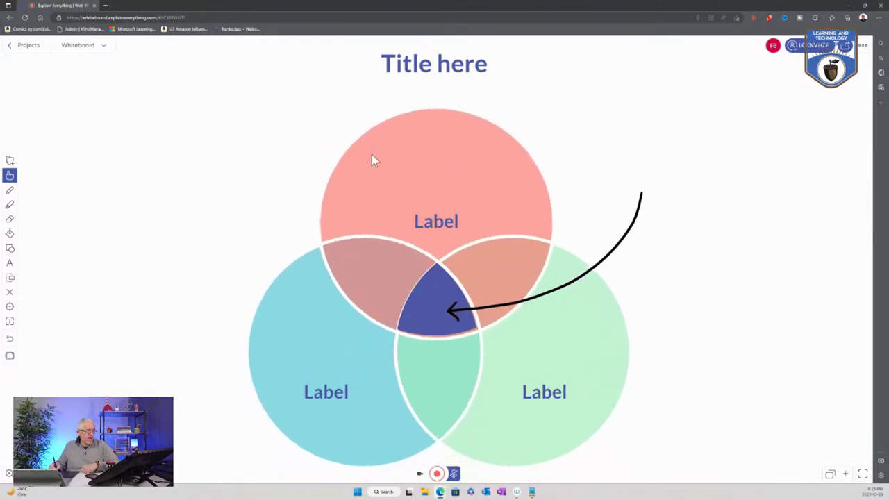
{"action": "left_click", "coordinate": [10, 190]}
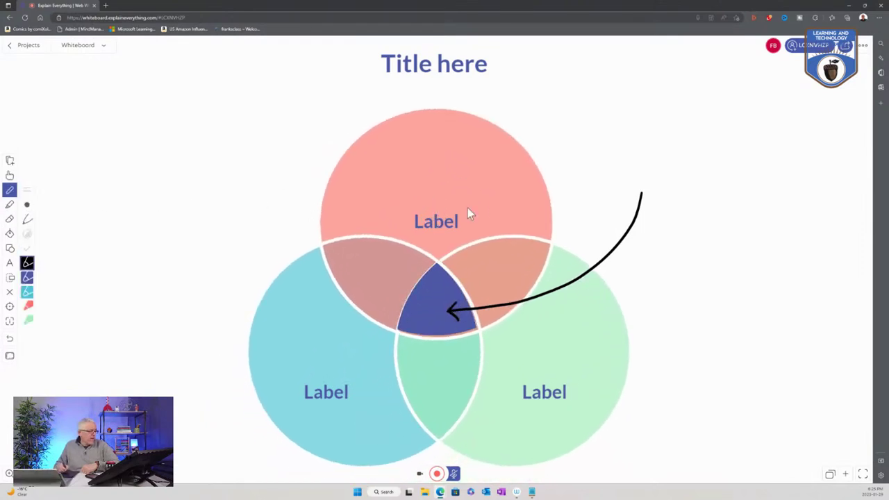
{"action": "left_click_drag", "start_coordinate": [437, 228], "coordinate": [452, 216]}
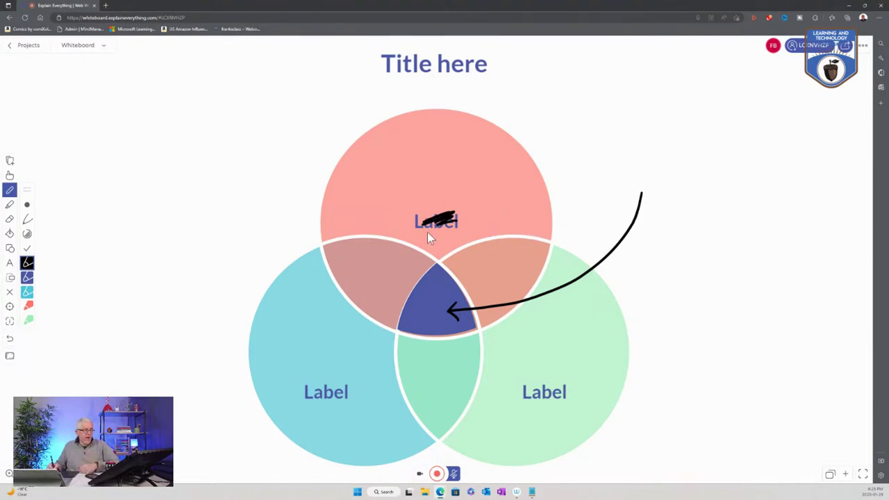
{"action": "left_click", "coordinate": [10, 218]}
{"action": "mouse_move", "coordinate": [448, 190]}
{"action": "left_mouse_down"}
{"action": "mouse_move", "coordinate": [437, 221]}
{"action": "mouse_move", "coordinate": [454, 204]}
{"action": "left_mouse_up"}
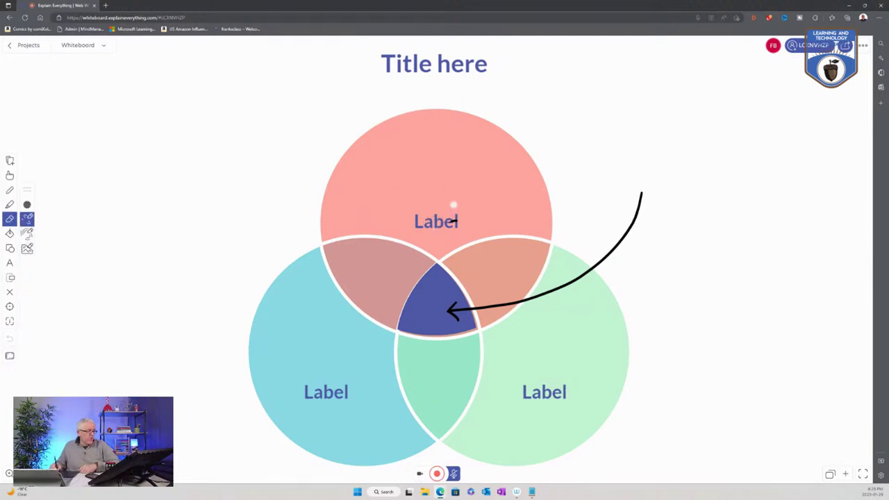
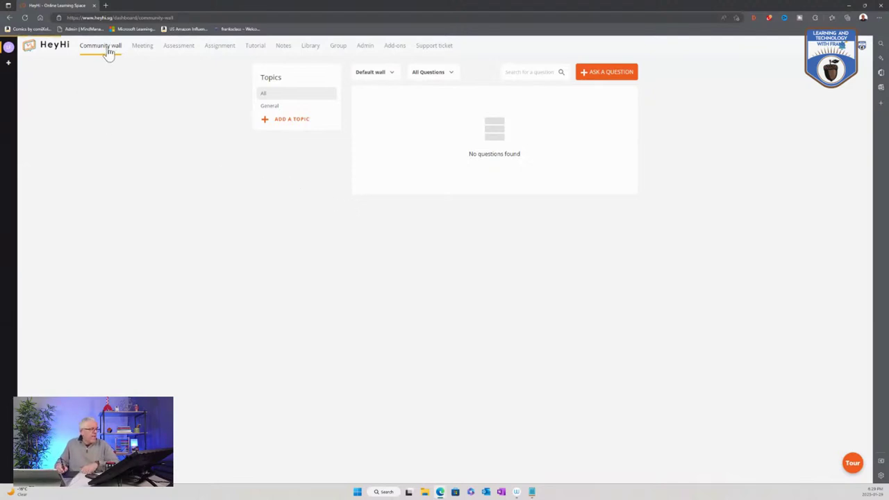
- Create a new HeyHi meeting in Classroom mode after trying the Lecture+, Lecture, Livestream and Whiteboard modes
{"action": "left_click", "coordinate": [142, 47]}
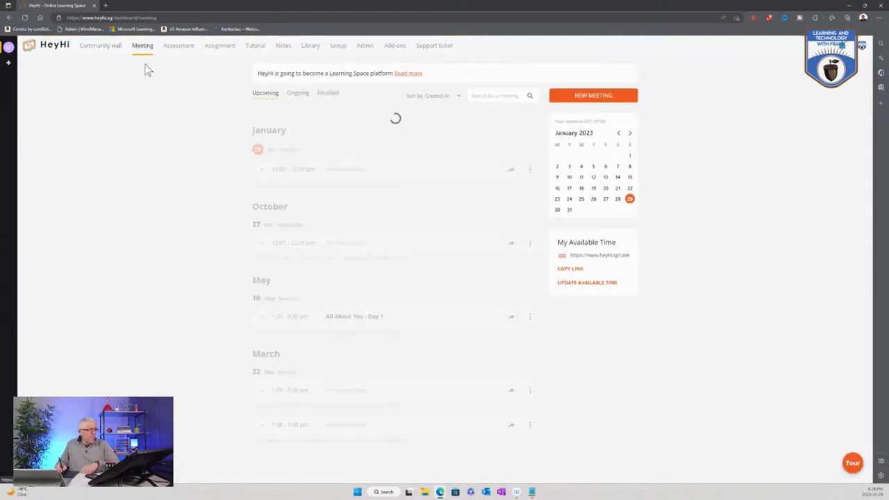
{"action": "left_click", "coordinate": [602, 98]}
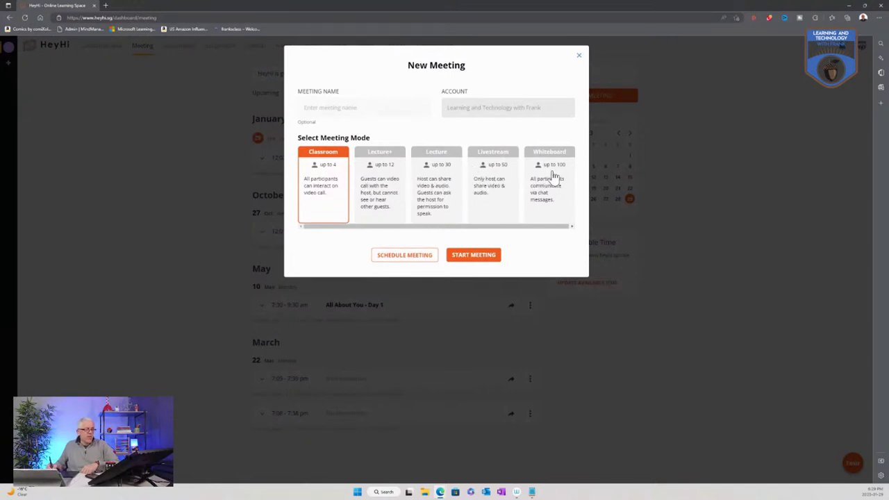
{"action": "left_click", "coordinate": [375, 195]}
{"action": "left_click", "coordinate": [436, 196]}
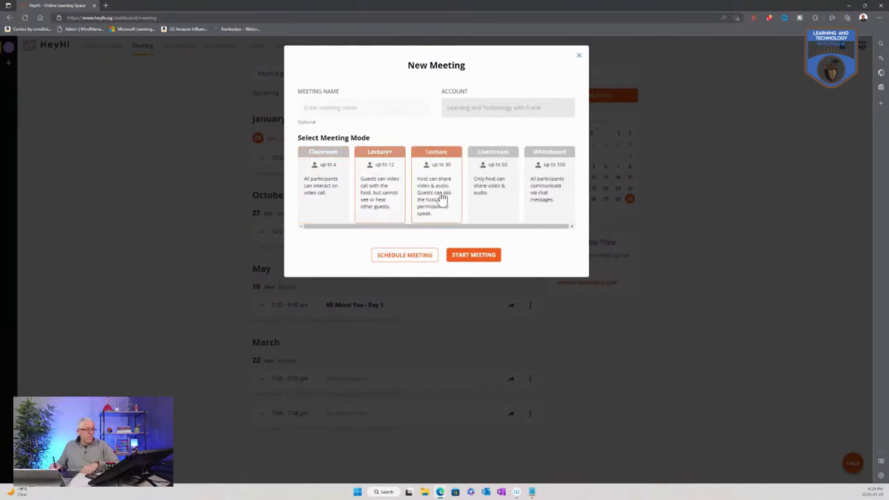
{"action": "left_click", "coordinate": [500, 197]}
{"action": "left_click", "coordinate": [544, 199]}
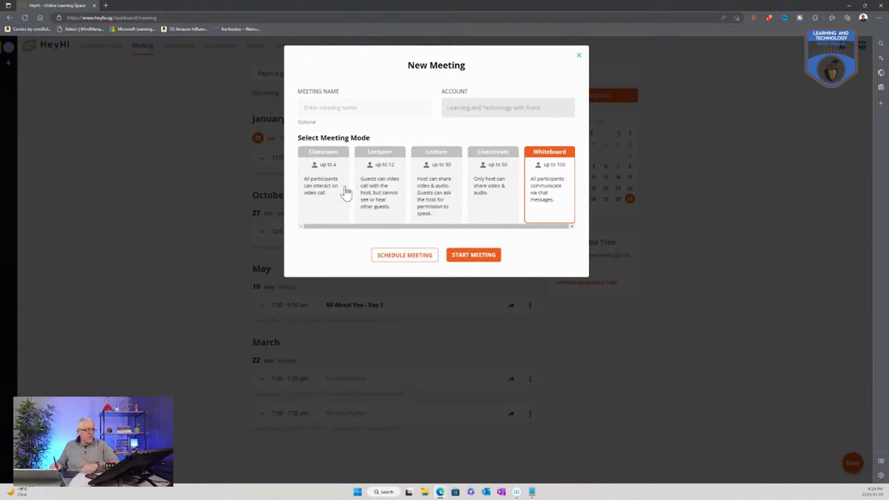
{"action": "left_click", "coordinate": [324, 193]}
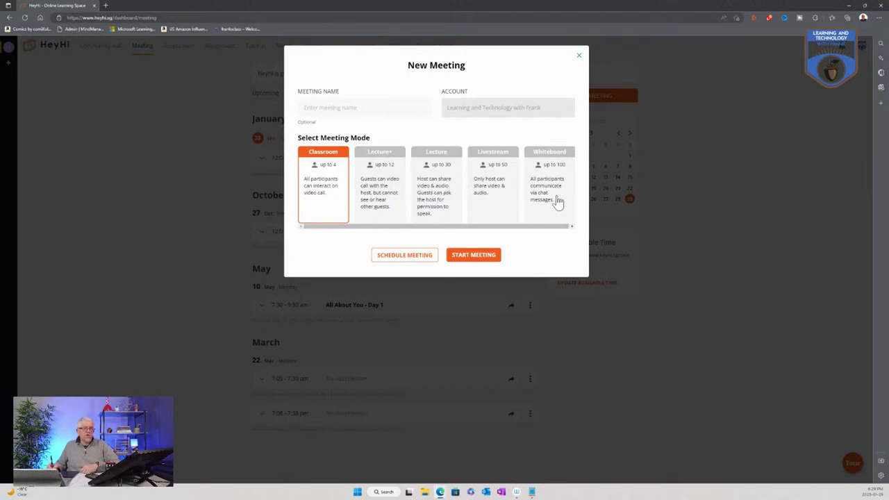
{"action": "left_click", "coordinate": [472, 257]}
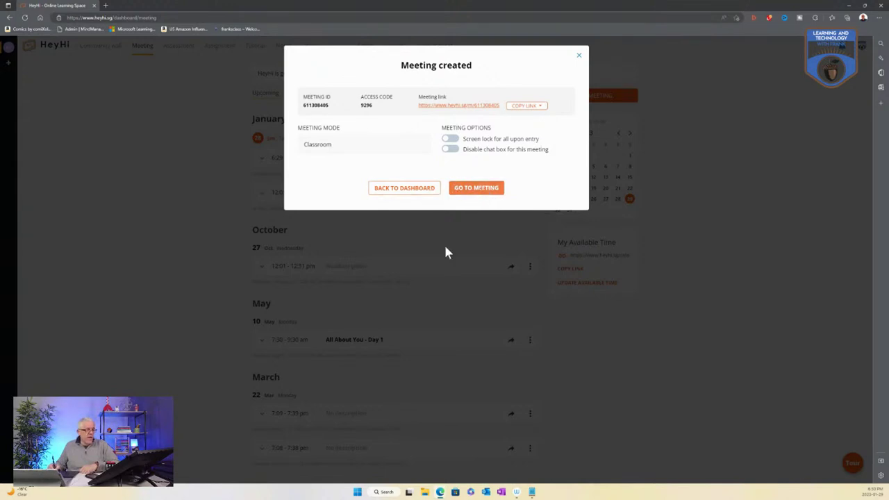
- Join the created meeting and finish the microphone and camera test with Microphone (Camo) as the audio input
{"action": "left_click", "coordinate": [472, 189]}
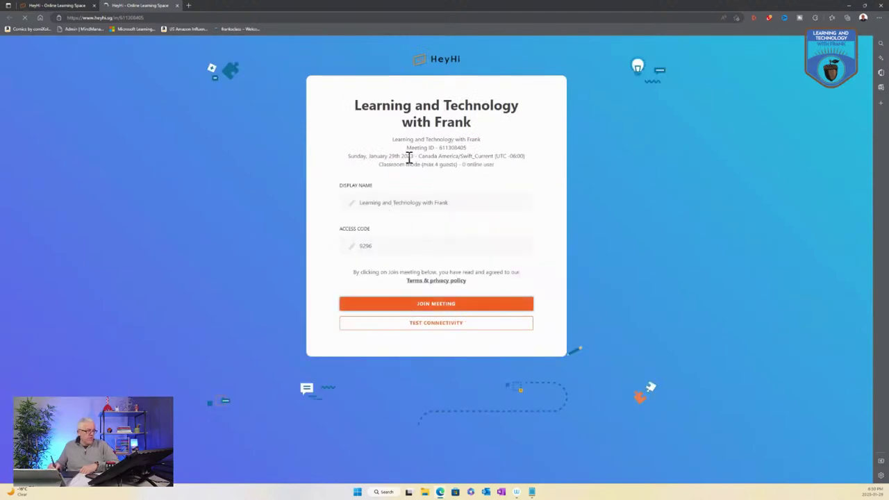
{"action": "left_click", "coordinate": [441, 307]}
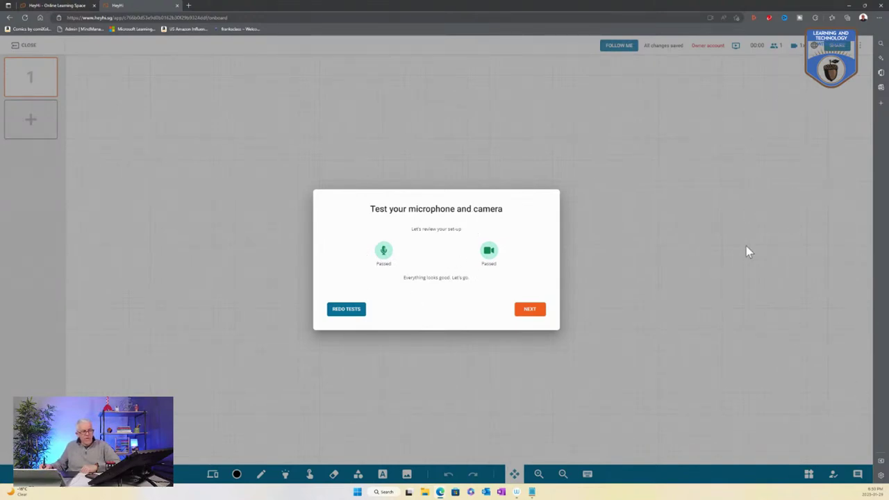
{"action": "left_click", "coordinate": [529, 313]}
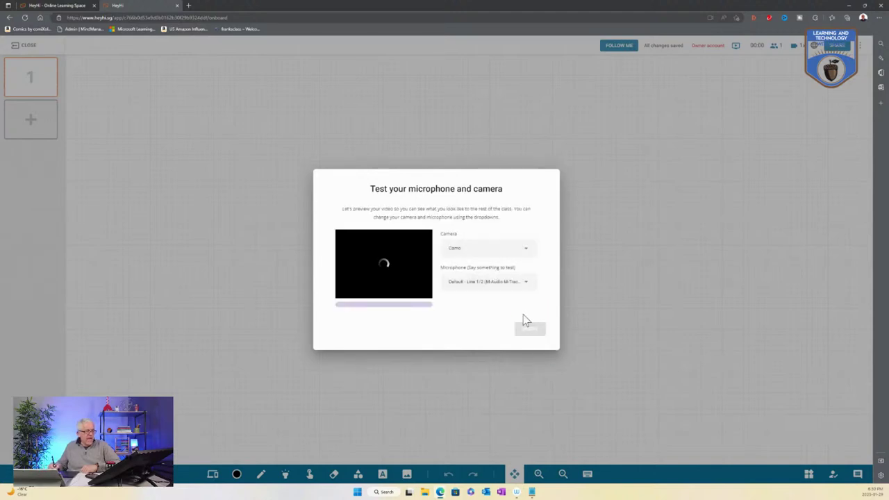
{"action": "left_click", "coordinate": [484, 285]}
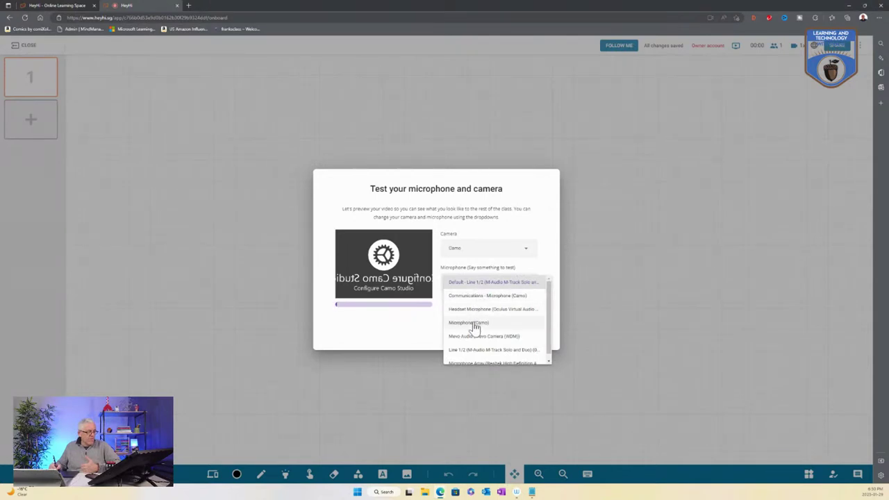
{"action": "left_click", "coordinate": [476, 323]}
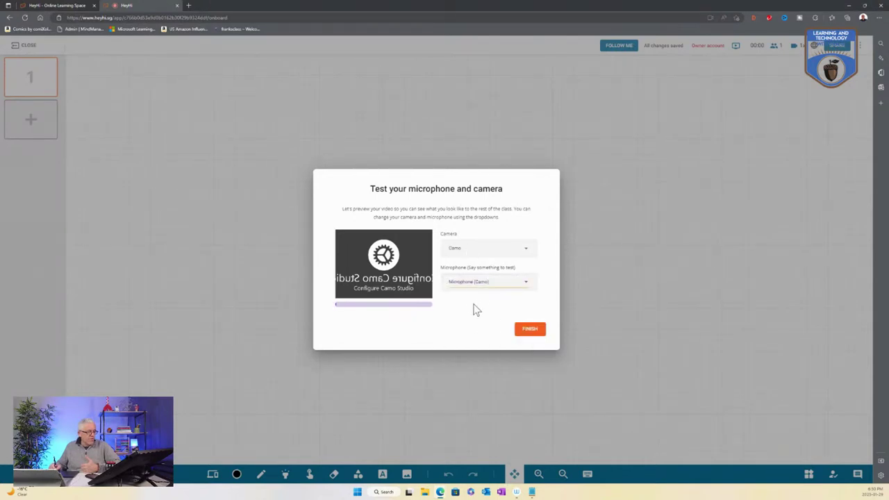
{"action": "left_click", "coordinate": [532, 332]}
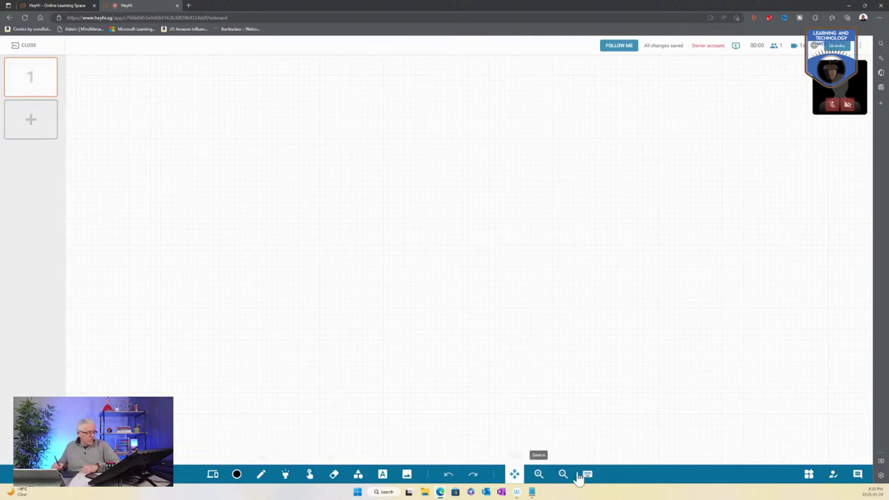
- View and dismiss the QR code for drawing with touch, and draw a thin black pen squiggle in the middle of the board
{"action": "left_click", "coordinate": [214, 476]}
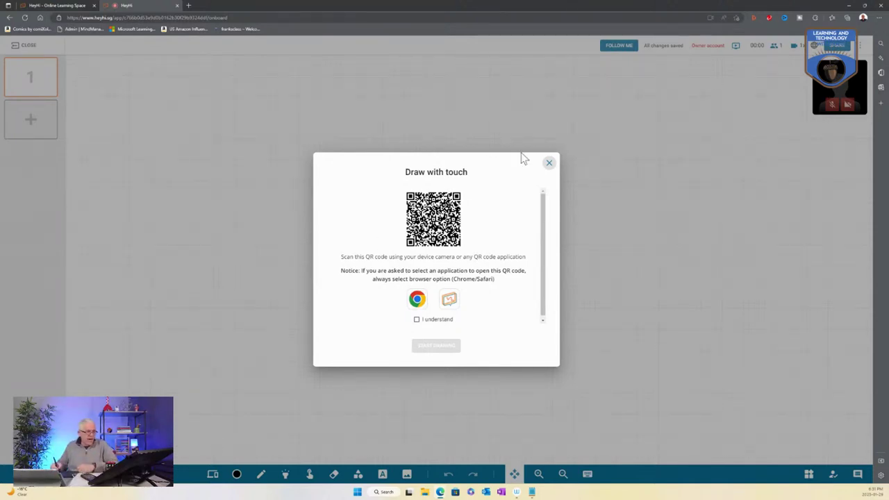
{"action": "left_click", "coordinate": [549, 163]}
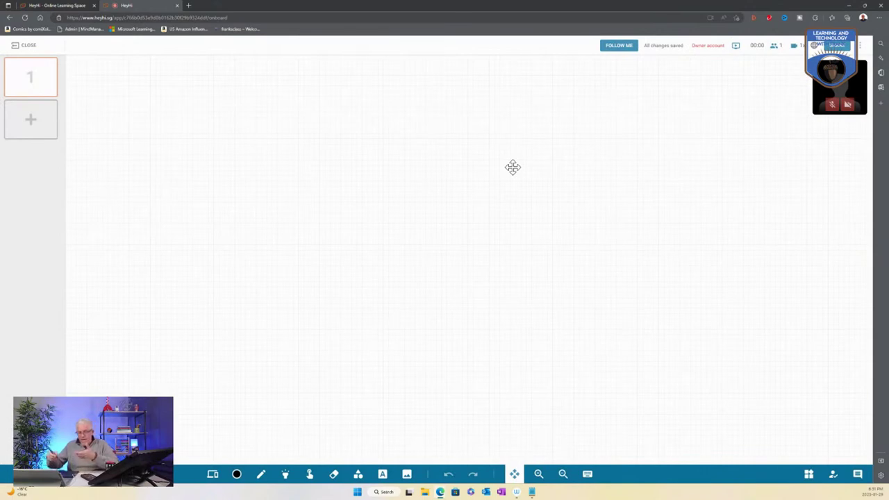
{"action": "left_click", "coordinate": [263, 475]}
{"action": "left_click_drag", "start_coordinate": [344, 211], "coordinate": [484, 257]}
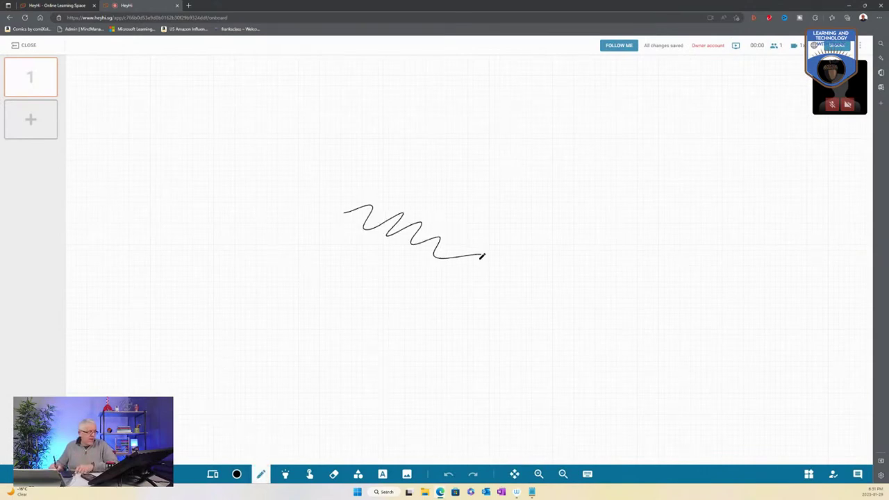
{"action": "right_click", "coordinate": [262, 478]}
{"action": "left_click", "coordinate": [240, 400]}
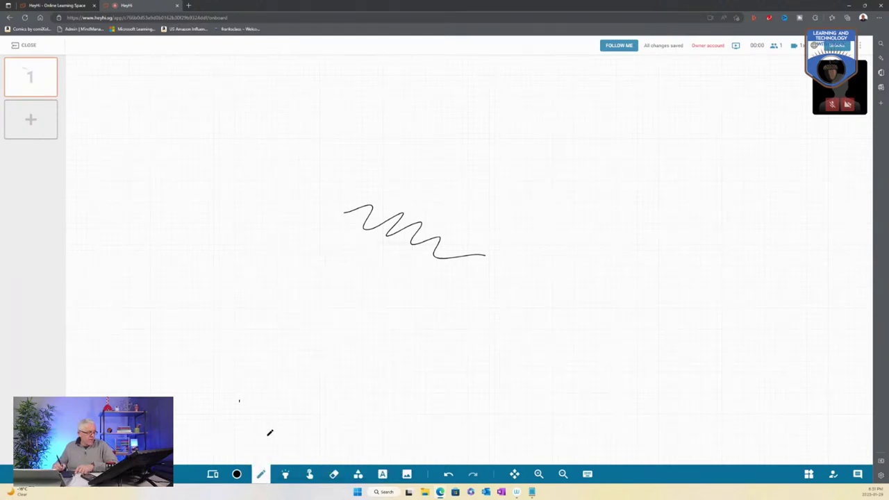
{"action": "right_click", "coordinate": [264, 477]}
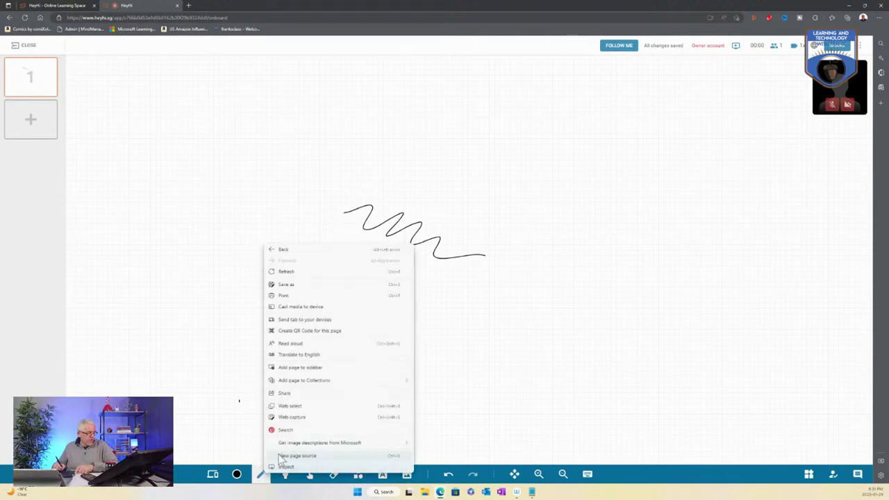
{"action": "left_click", "coordinate": [238, 338]}
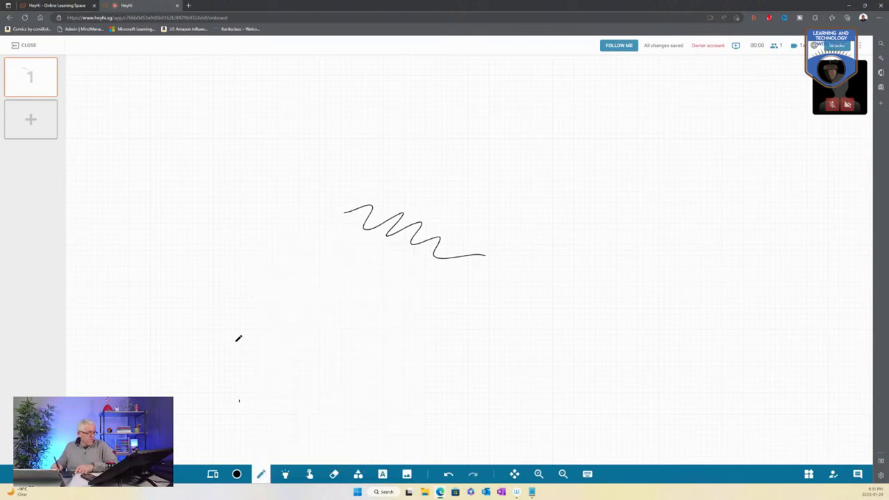
- Draw a thicker black pen squiggle below the thin one, and a yellow highlighter stroke beneath it
{"action": "left_click", "coordinate": [237, 473]}
{"action": "left_click", "coordinate": [258, 404]}
{"action": "mouse_move", "coordinate": [335, 329]}
{"action": "left_mouse_down"}
{"action": "mouse_move", "coordinate": [367, 313]}
{"action": "mouse_move", "coordinate": [429, 334]}
{"action": "left_mouse_up"}
{"action": "left_click", "coordinate": [285, 475]}
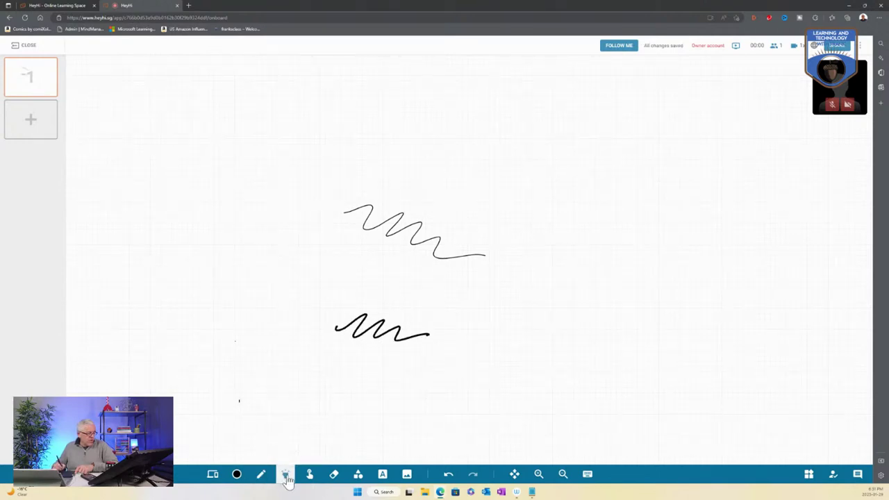
{"action": "mouse_move", "coordinate": [316, 380]}
{"action": "left_mouse_down"}
{"action": "mouse_move", "coordinate": [442, 375]}
{"action": "mouse_move", "coordinate": [494, 318]}
{"action": "mouse_move", "coordinate": [570, 323]}
{"action": "mouse_move", "coordinate": [566, 165]}
{"action": "mouse_move", "coordinate": [555, 235]}
{"action": "mouse_move", "coordinate": [530, 233]}
{"action": "left_mouse_up"}
- Try the laser pointer, and erase most of the yellow highlighter stroke with the eraser
{"action": "left_click", "coordinate": [310, 473]}
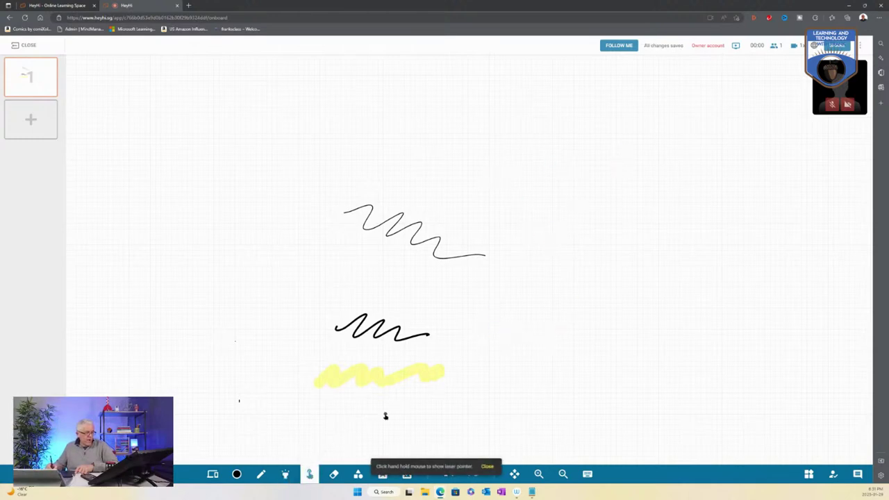
{"action": "left_click", "coordinate": [334, 474]}
{"action": "mouse_move", "coordinate": [331, 370]}
{"action": "left_mouse_down"}
{"action": "mouse_move", "coordinate": [318, 387]}
{"action": "mouse_move", "coordinate": [369, 351]}
{"action": "mouse_move", "coordinate": [390, 369]}
{"action": "left_mouse_up"}
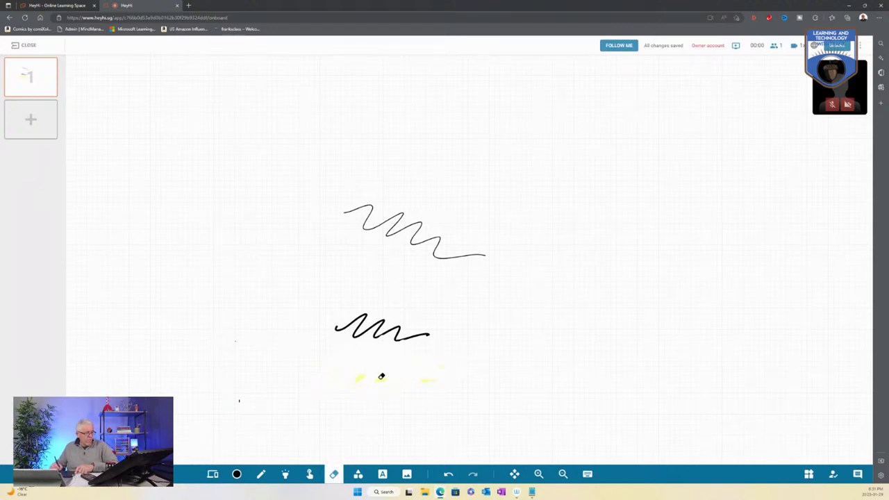
{"action": "left_click_drag", "start_coordinate": [432, 264], "coordinate": [445, 229]}
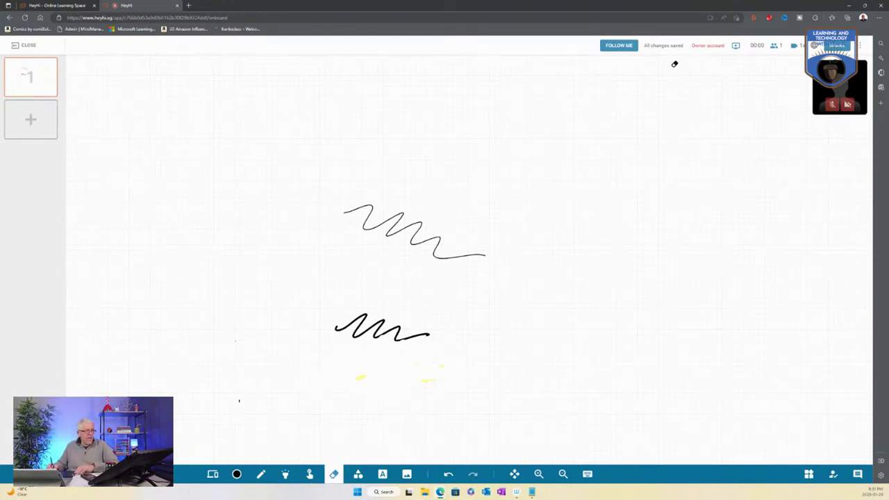
- End the HeyHi meeting for all participants and return to the home page
{"action": "left_click", "coordinate": [30, 47]}
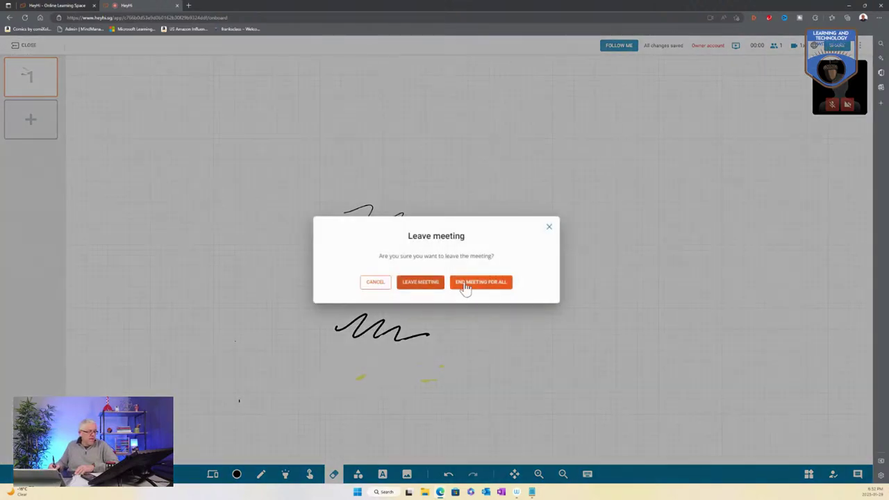
{"action": "left_click", "coordinate": [478, 291]}
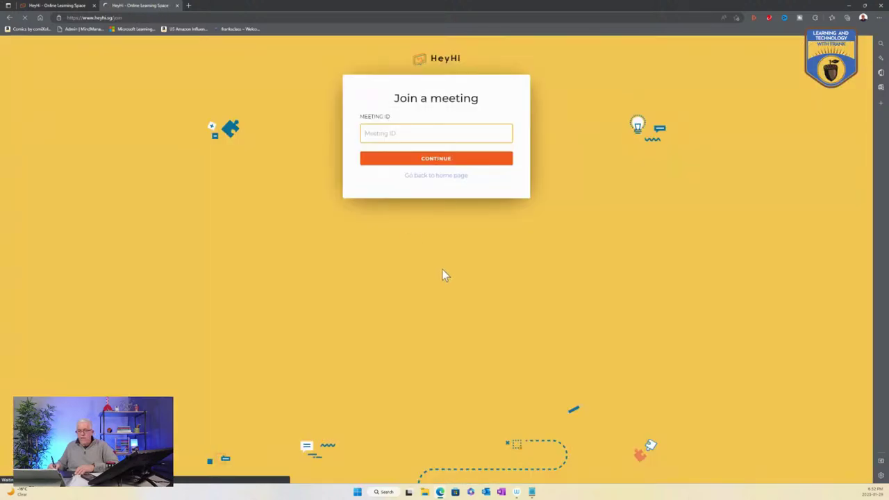
{"action": "left_click", "coordinate": [430, 178]}
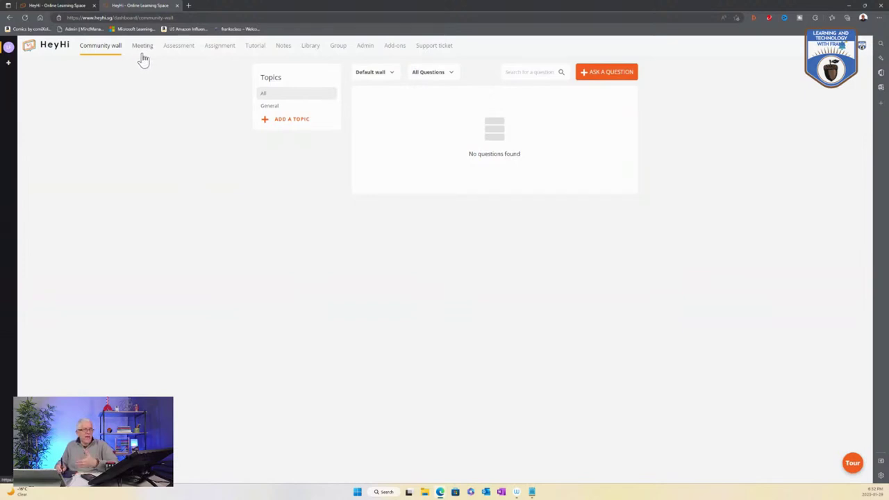
- View the HeyHi Assessment dashboard, and look through the Meeting, Library and Tutorial sections
{"action": "left_click", "coordinate": [184, 50]}
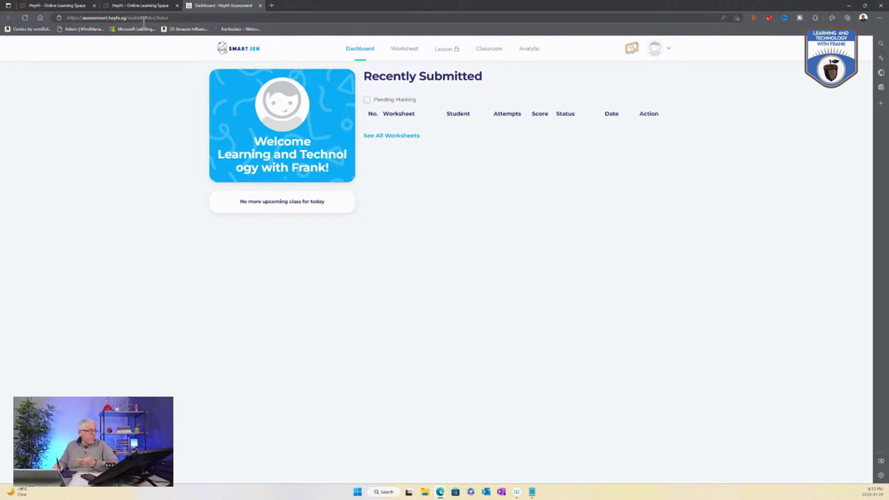
{"action": "left_click", "coordinate": [160, 6]}
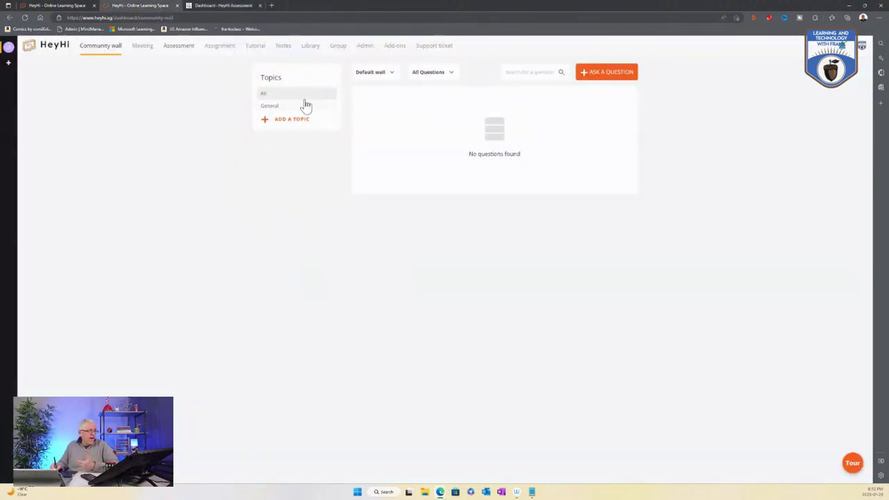
{"action": "left_click", "coordinate": [143, 47]}
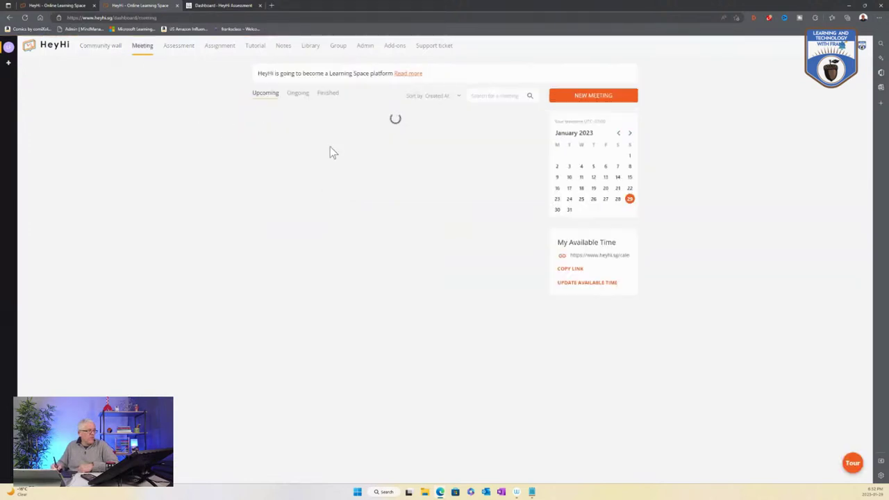
{"action": "left_click", "coordinate": [310, 48]}
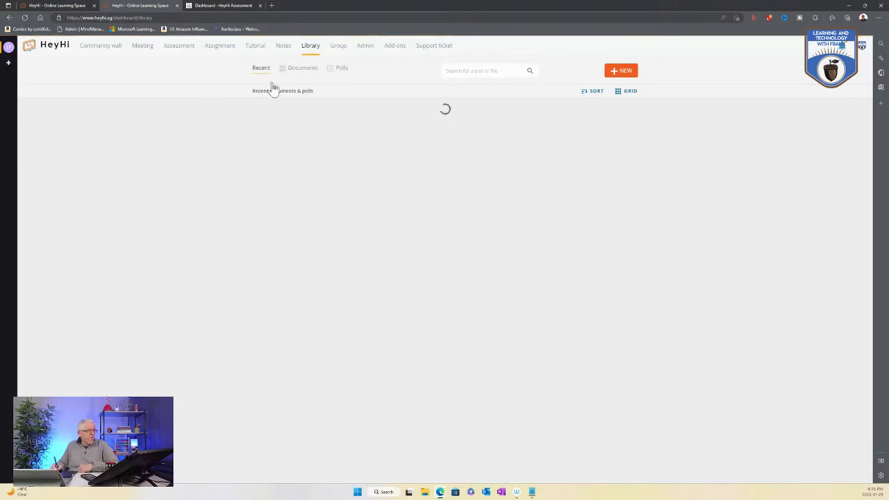
{"action": "left_click", "coordinate": [255, 48]}
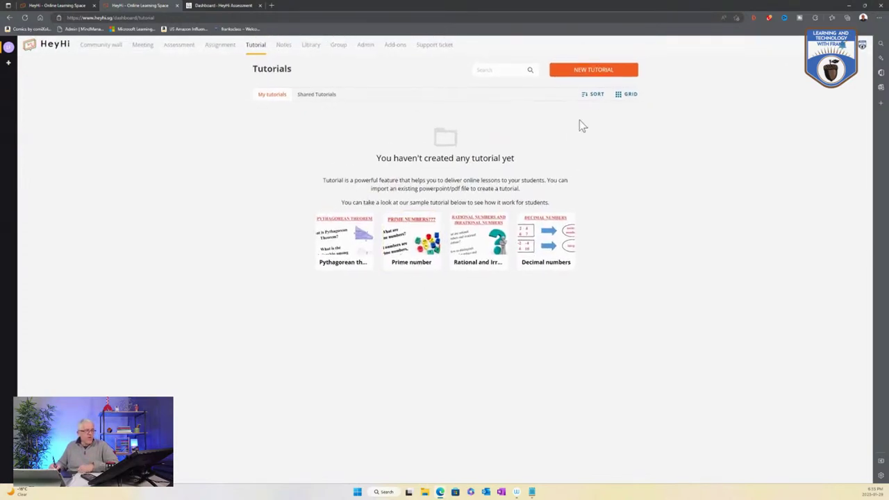
- Shrink the HeyHi window, and switch to Microsoft Whiteboard to view Whiteboard 60 maximized before restoring its window size
{"action": "left_click", "coordinate": [865, 5]}
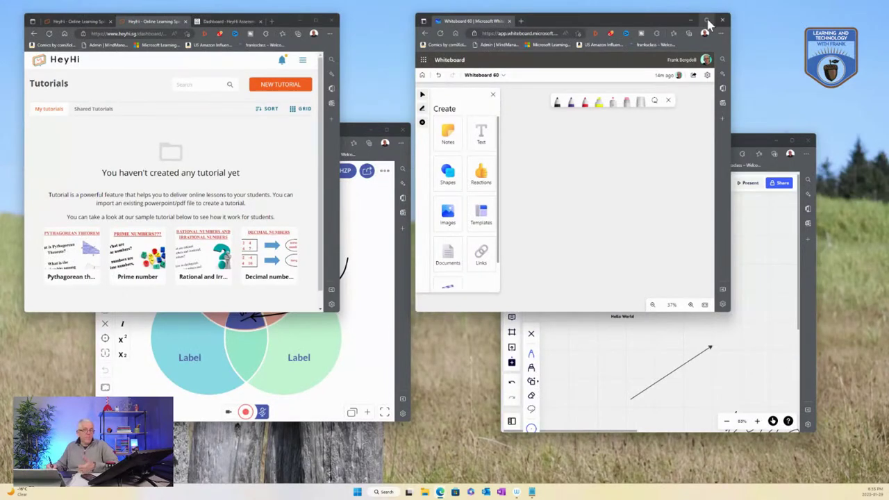
{"action": "left_click", "coordinate": [707, 21]}
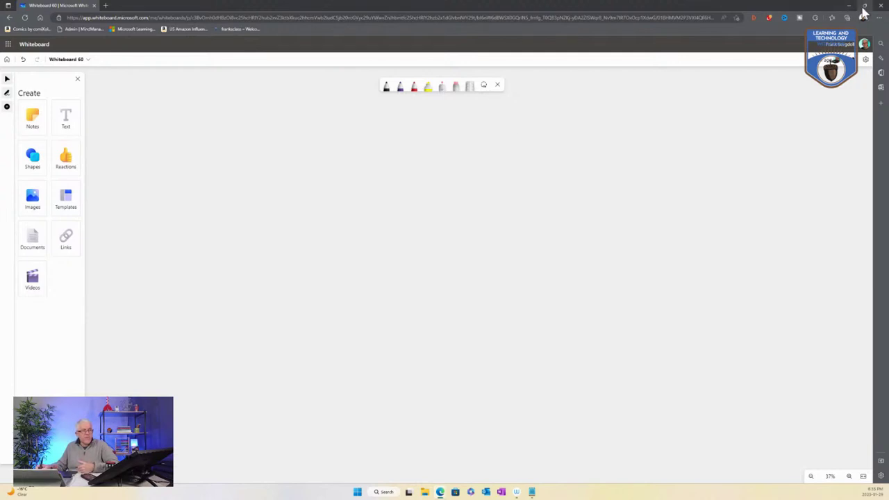
{"action": "left_click", "coordinate": [864, 7]}
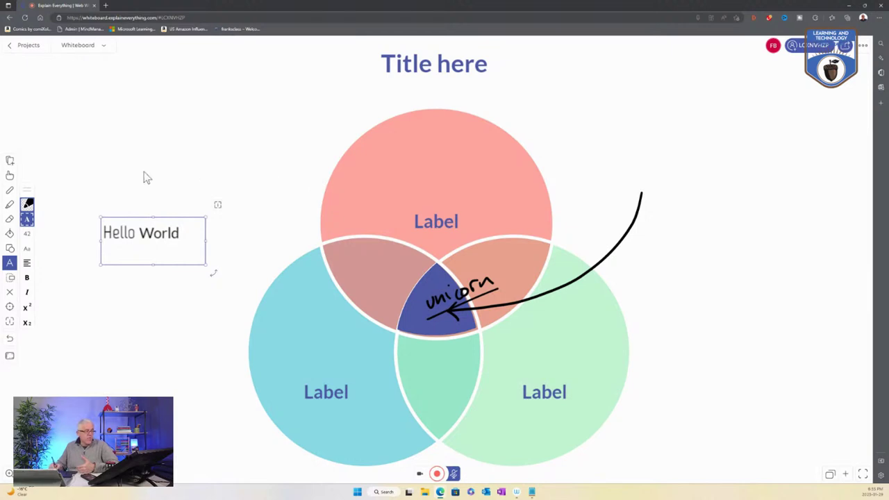
- In Explain Everything, create a new project from the K-8 Subject Areas template Math - Pizza Fractions and join with the microphone muted
{"action": "left_click", "coordinate": [30, 49]}
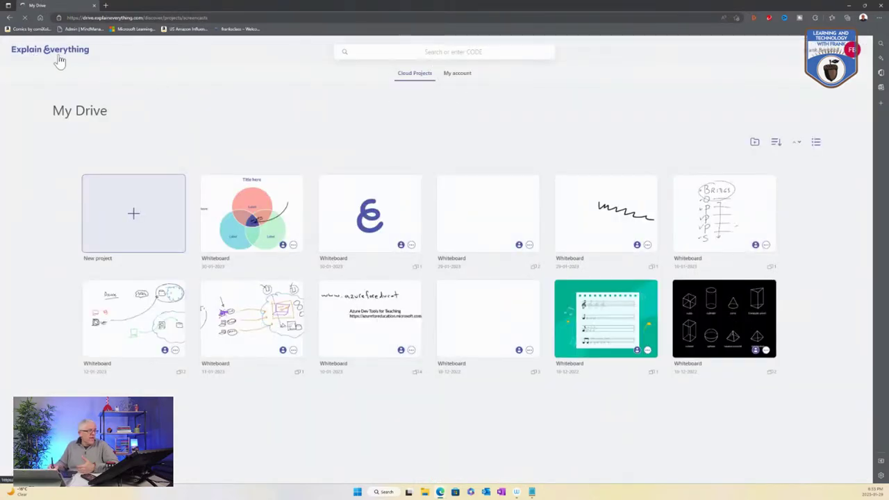
{"action": "left_click", "coordinate": [66, 57]}
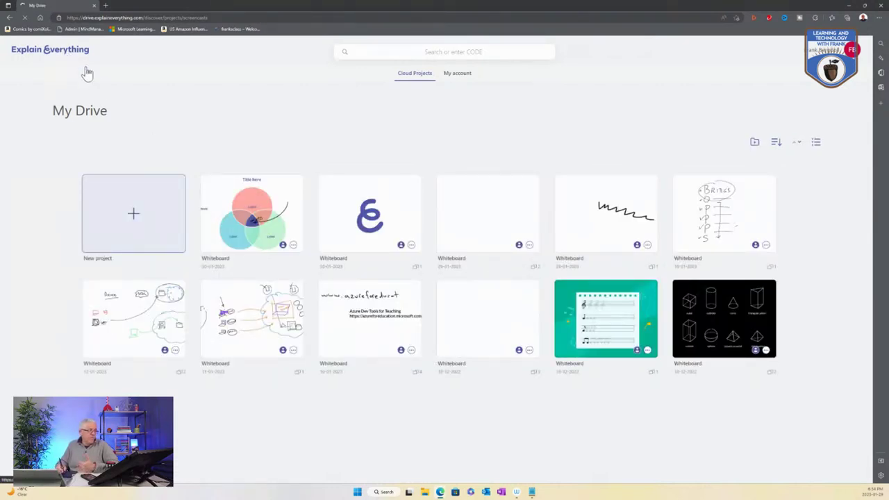
{"action": "left_click", "coordinate": [137, 217]}
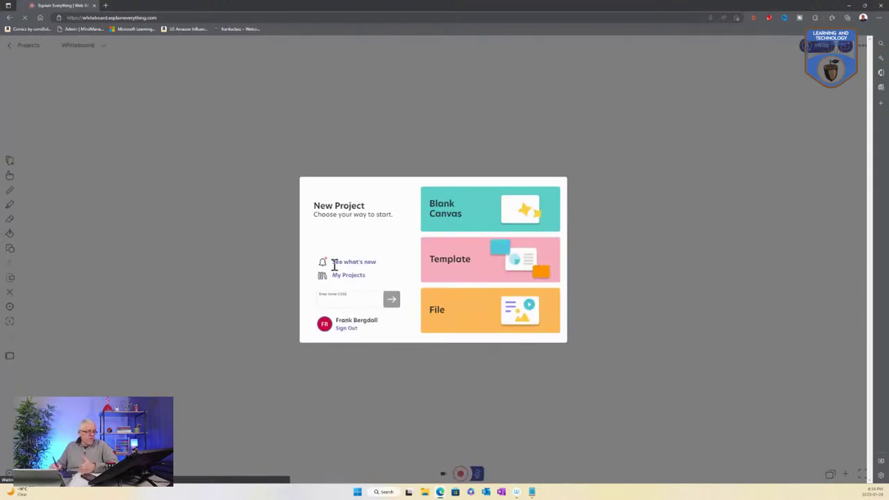
{"action": "left_click", "coordinate": [470, 269]}
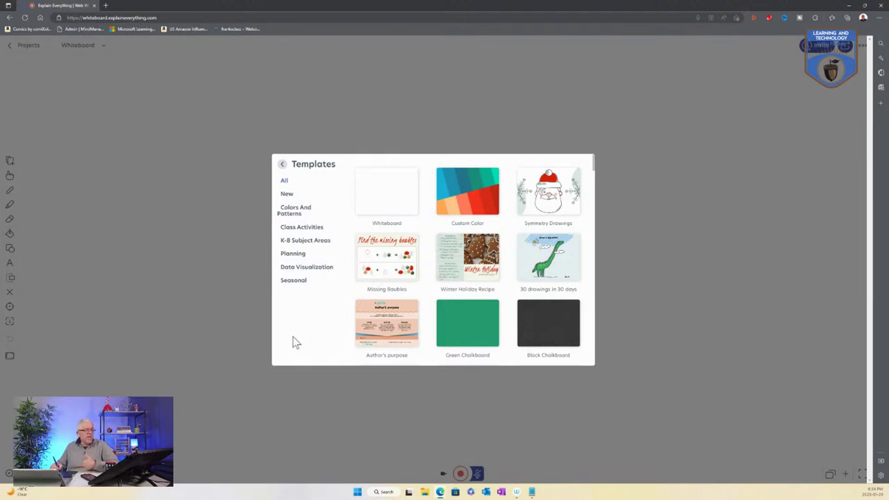
{"action": "left_click", "coordinate": [311, 241]}
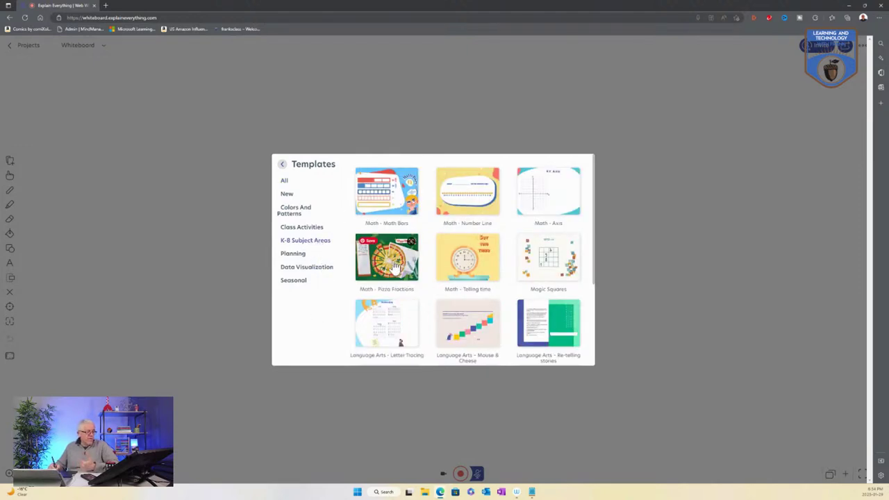
{"action": "left_click", "coordinate": [397, 292]}
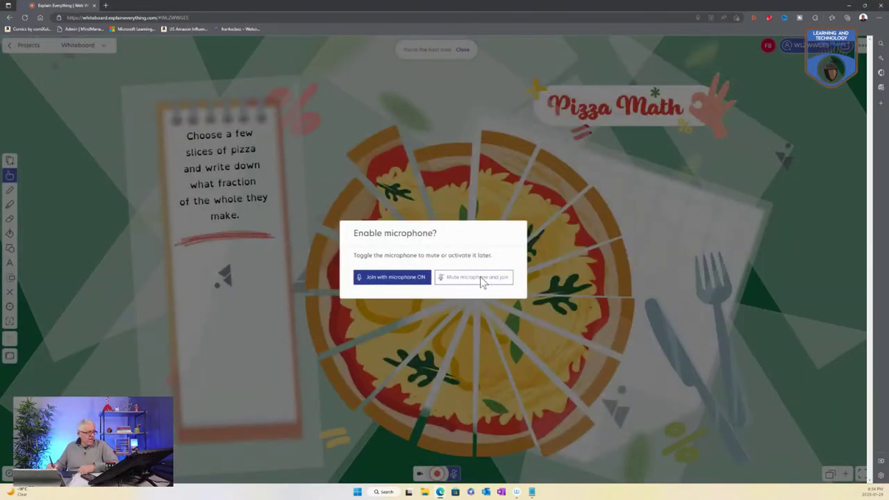
{"action": "left_click", "coordinate": [482, 278]}
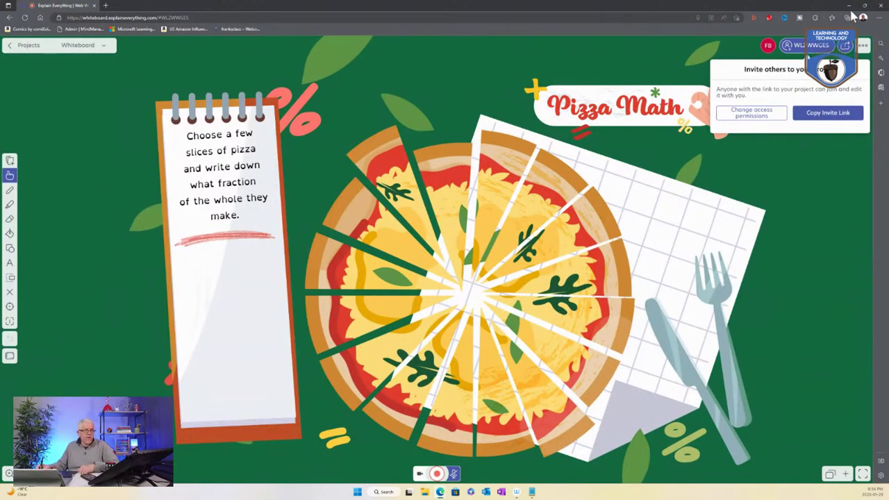
- Shrink the Explain Everything window, switch to a maximized HeyHi to view its upcoming meetings, and restore the HeyHi window size
{"action": "left_click", "coordinate": [864, 6]}
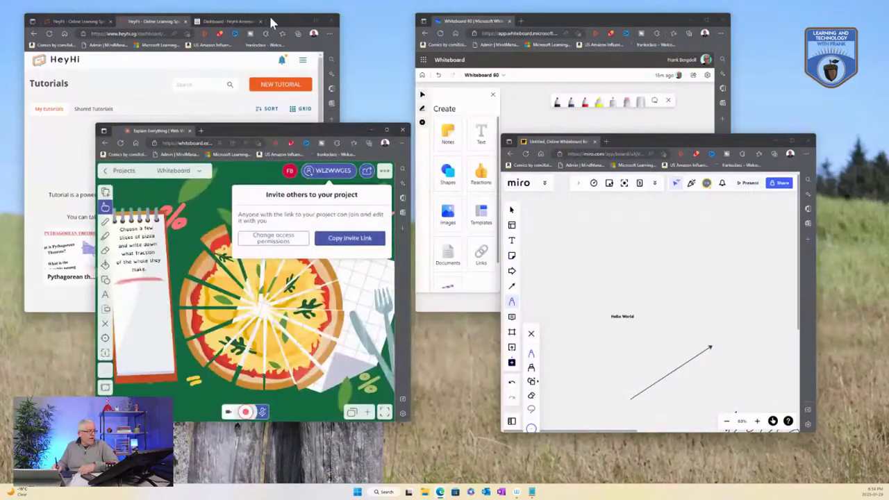
{"action": "left_click", "coordinate": [178, 99]}
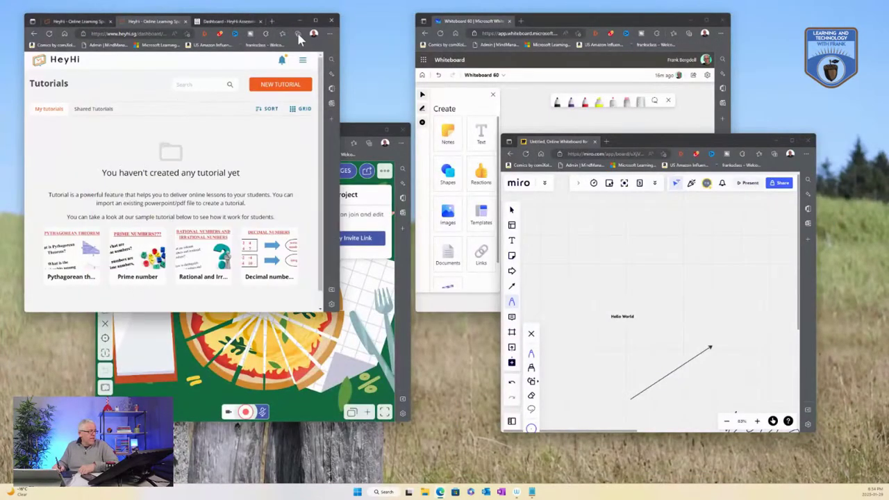
{"action": "left_click", "coordinate": [314, 21]}
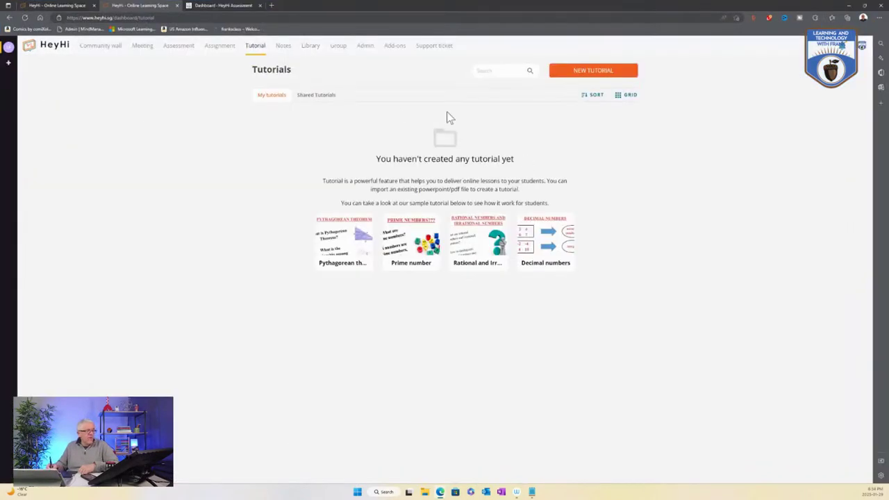
{"action": "left_click", "coordinate": [141, 49]}
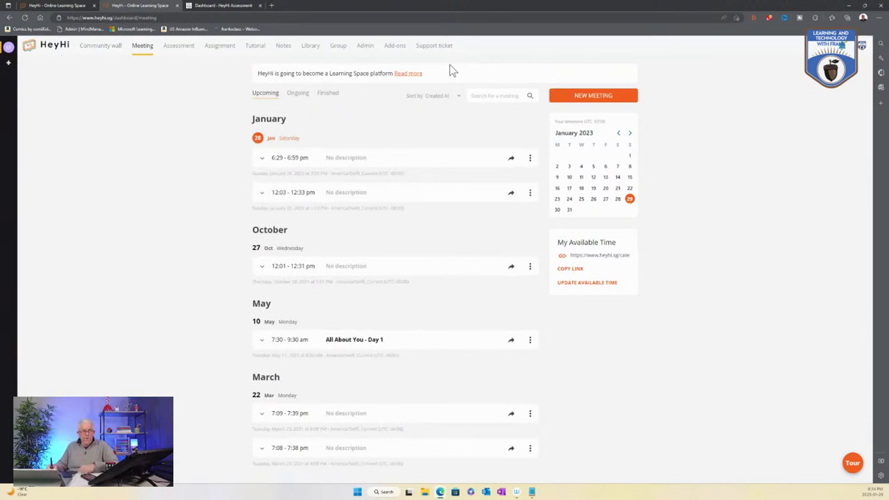
{"action": "left_click", "coordinate": [864, 7]}
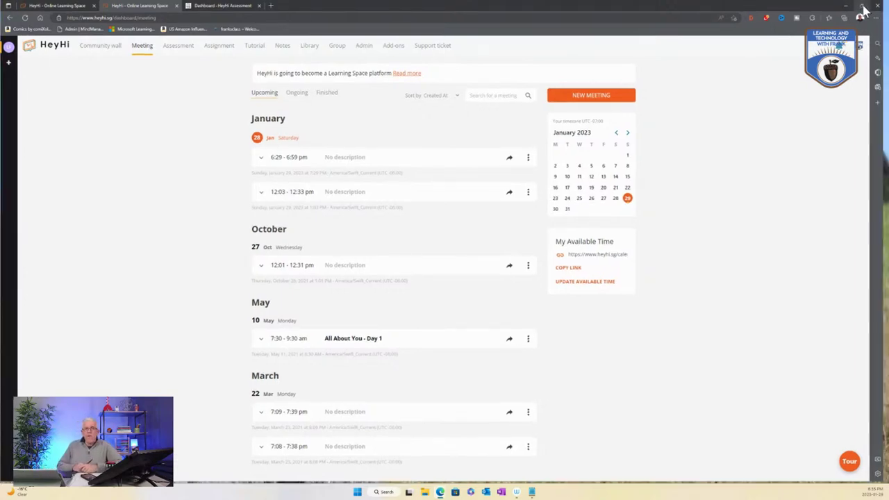
{"action": "left_click", "coordinate": [864, 9]}
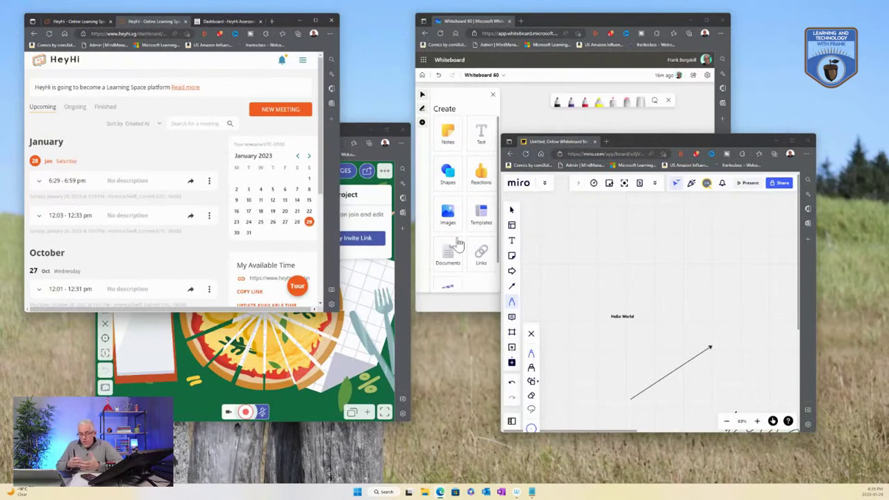